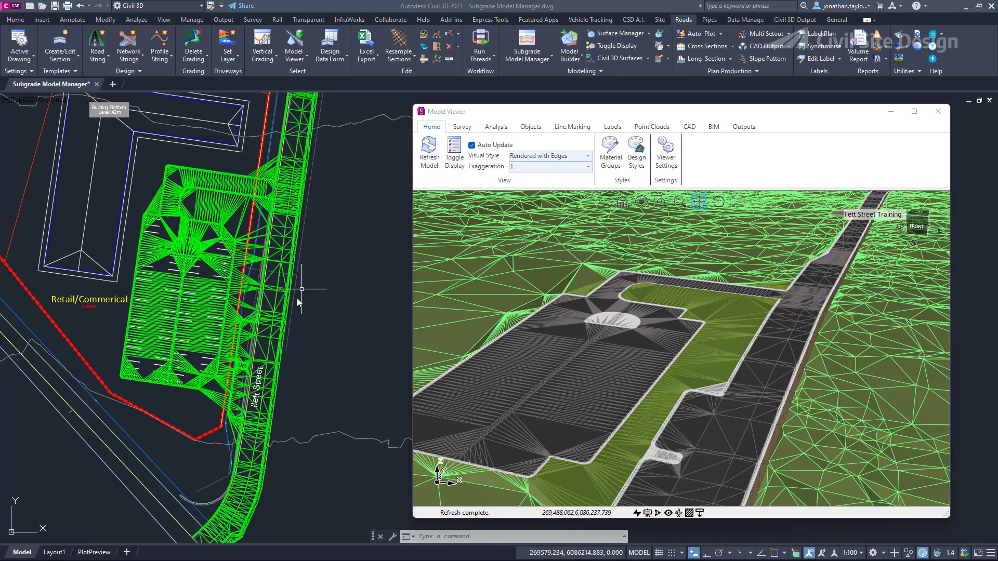
Examine the Ilett Street road string and its Road 1 intersection in the plan and the rendered 3D model
scroll(292, 341, down, 3)
scroll(307, 207, up, 3)
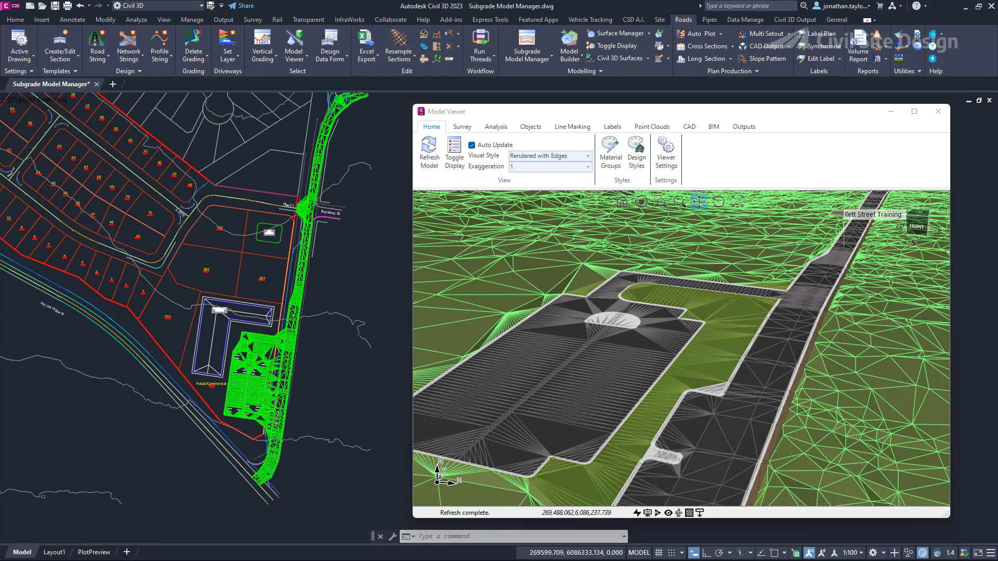
scroll(301, 202, up, 5)
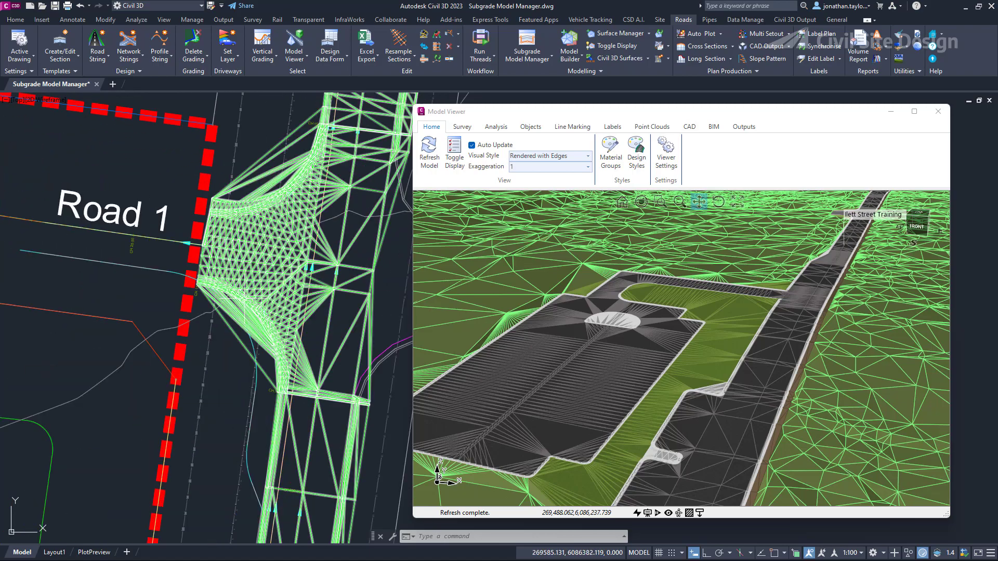
scroll(789, 312, down, 2)
scroll(813, 275, up, 6)
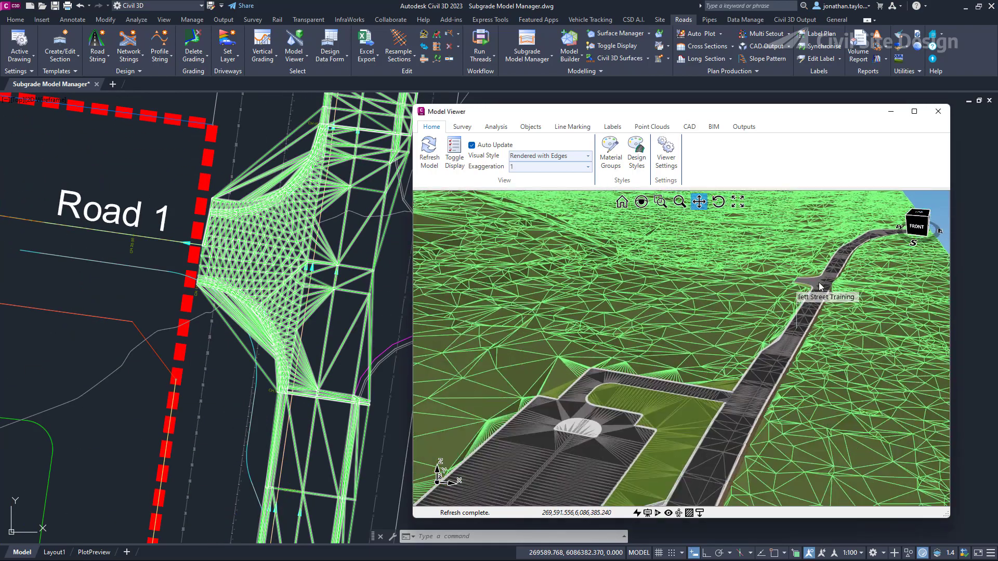
mouse_move(814, 288)
middle_down()
mouse_move(773, 292)
mouse_move(806, 289)
middle_up()
scroll(674, 294, down, 5)
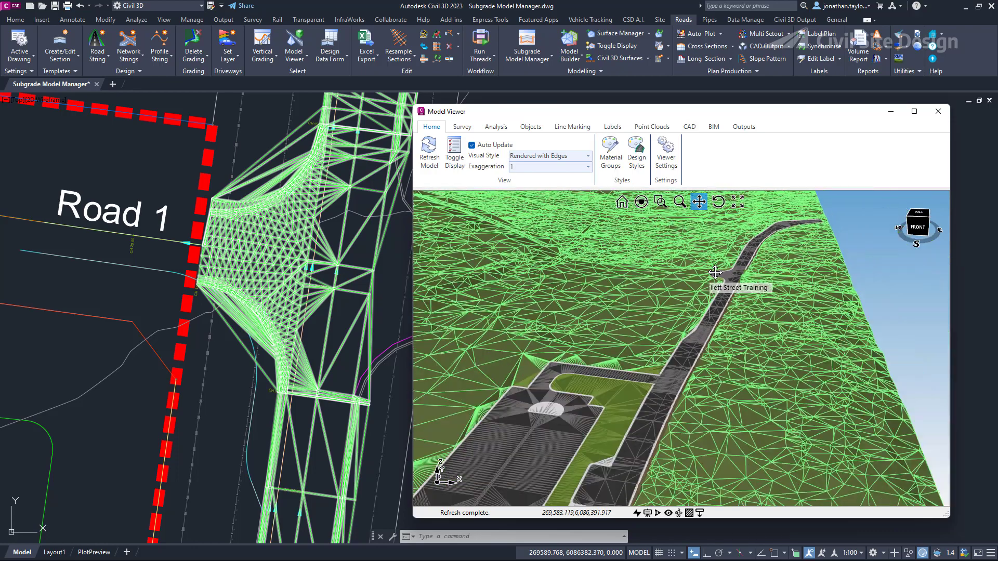
scroll(693, 338, up, 3)
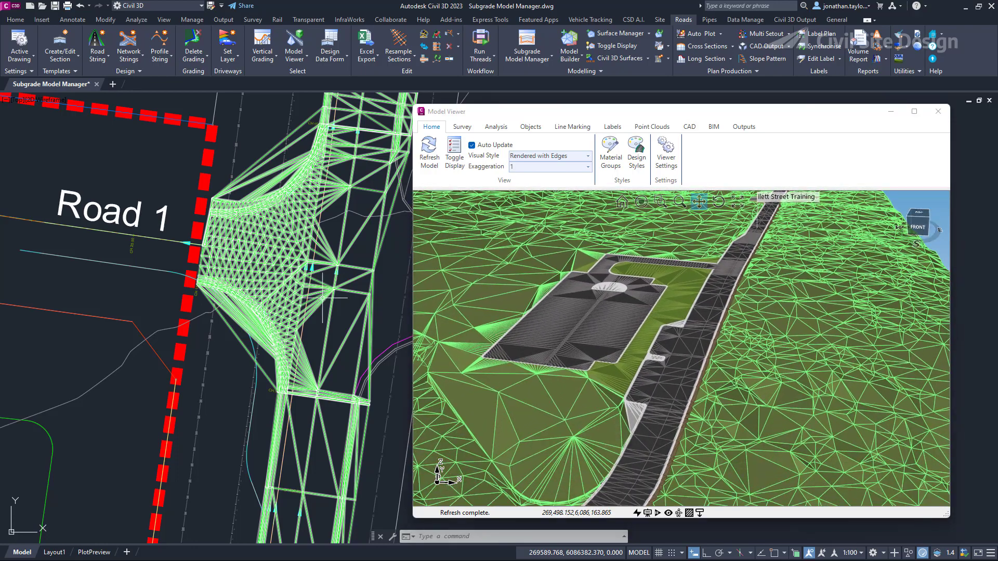
Examine the car park beside Ilett Street in plan and 3D, including its kerbs, entrance and semicircular island
scroll(297, 281, down, 3)
mouse_move(281, 420)
middle_down()
mouse_move(299, 275)
mouse_move(294, 101)
middle_up()
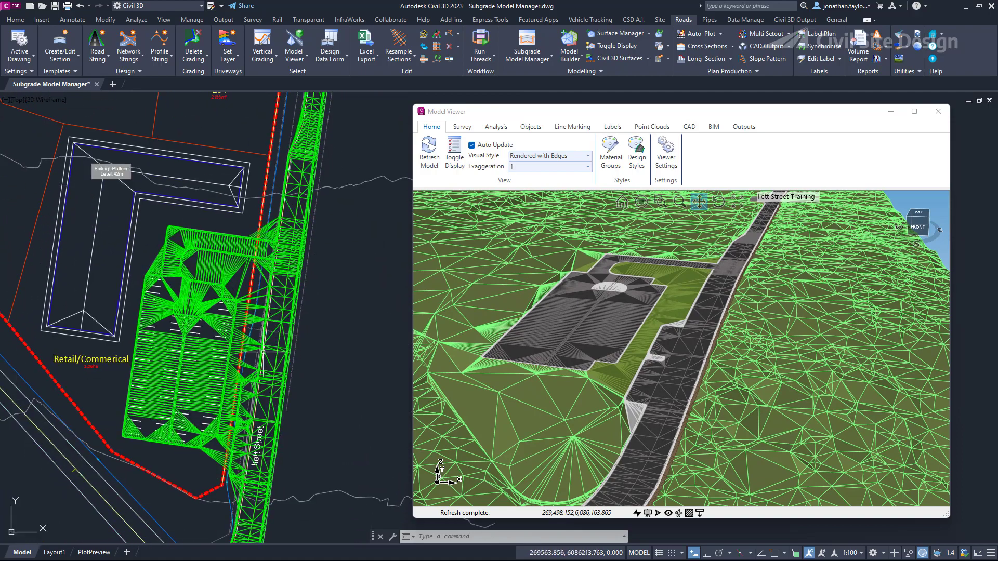
scroll(242, 461, up, 5)
scroll(645, 379, up, 8)
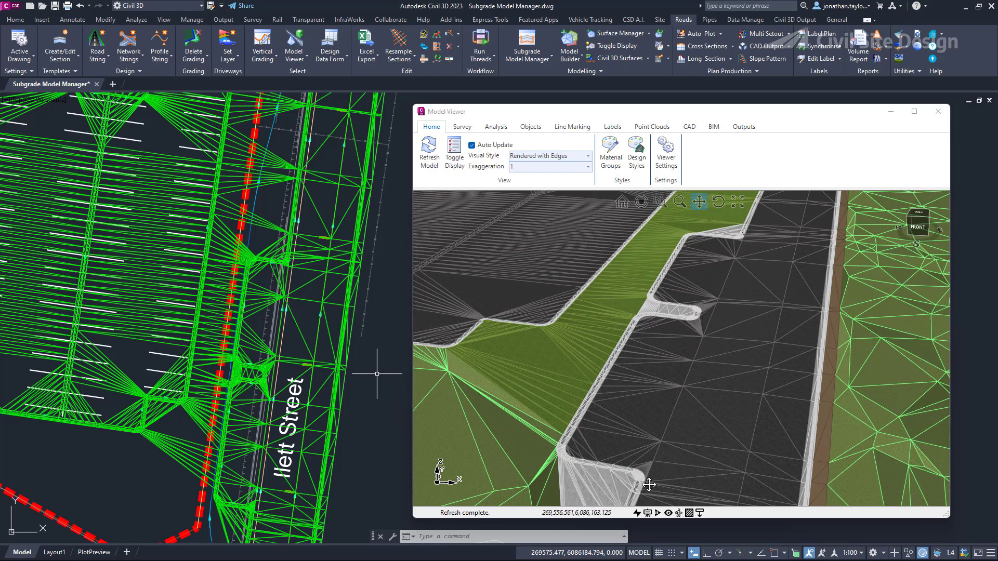
drag(590, 290, 612, 437)
scroll(701, 327, up, 2)
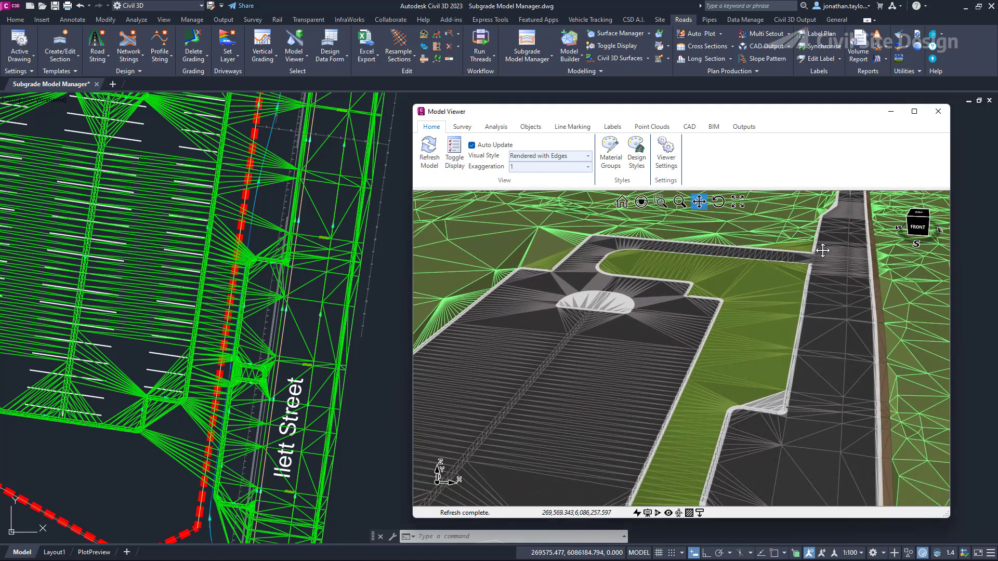
scroll(821, 249, up, 3)
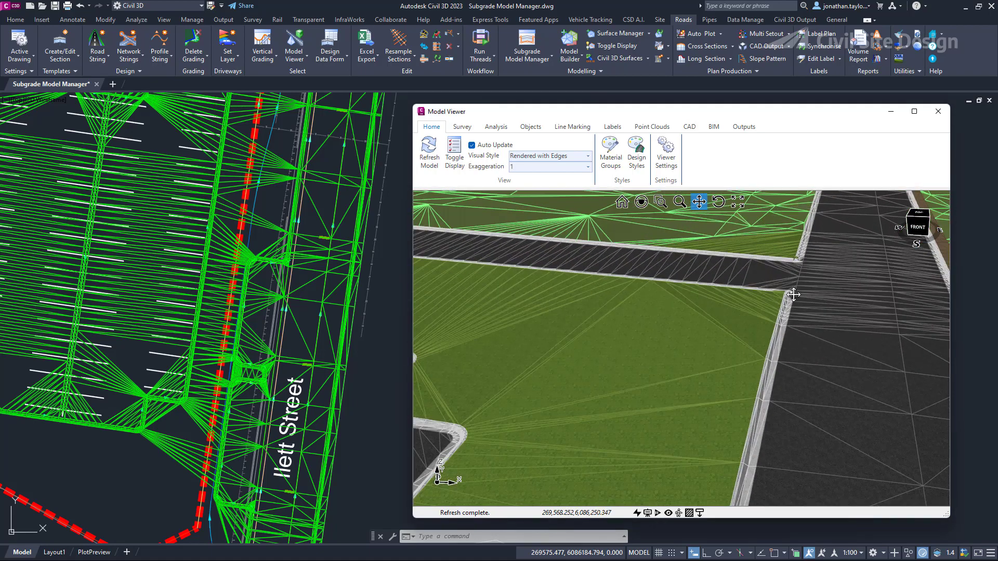
scroll(792, 292, down, 3)
drag(584, 395, 683, 336)
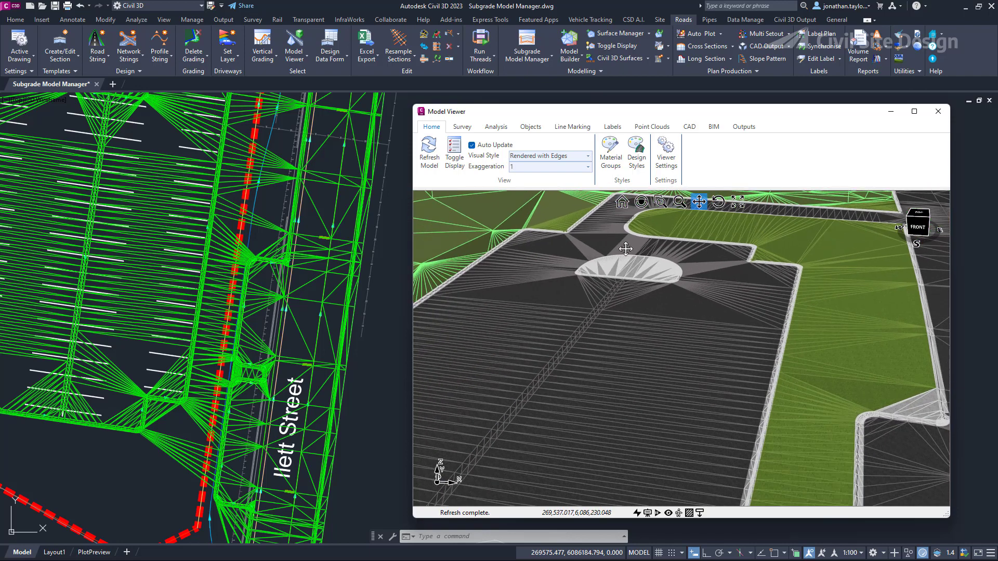
scroll(634, 270, up, 4)
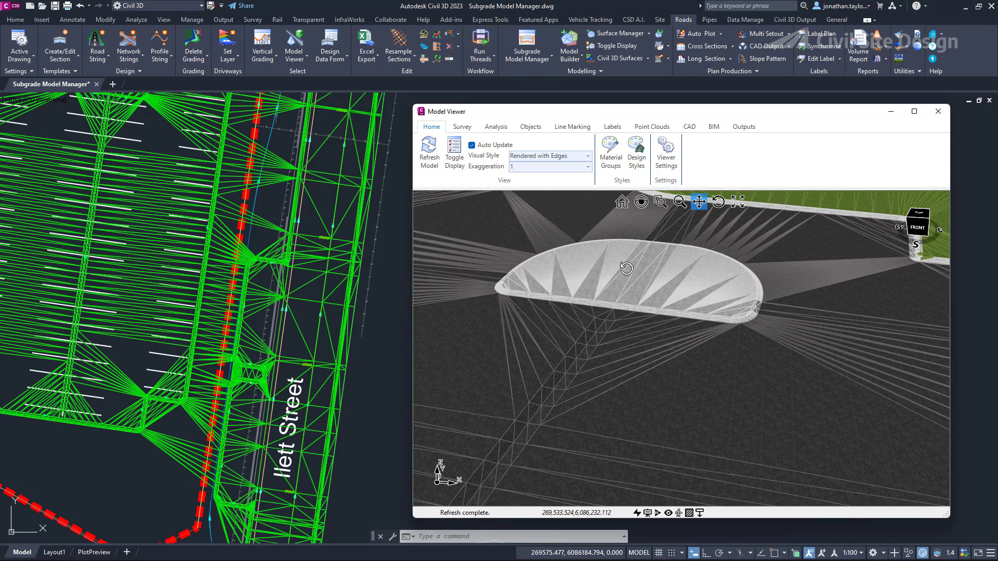
scroll(583, 350, down, 4)
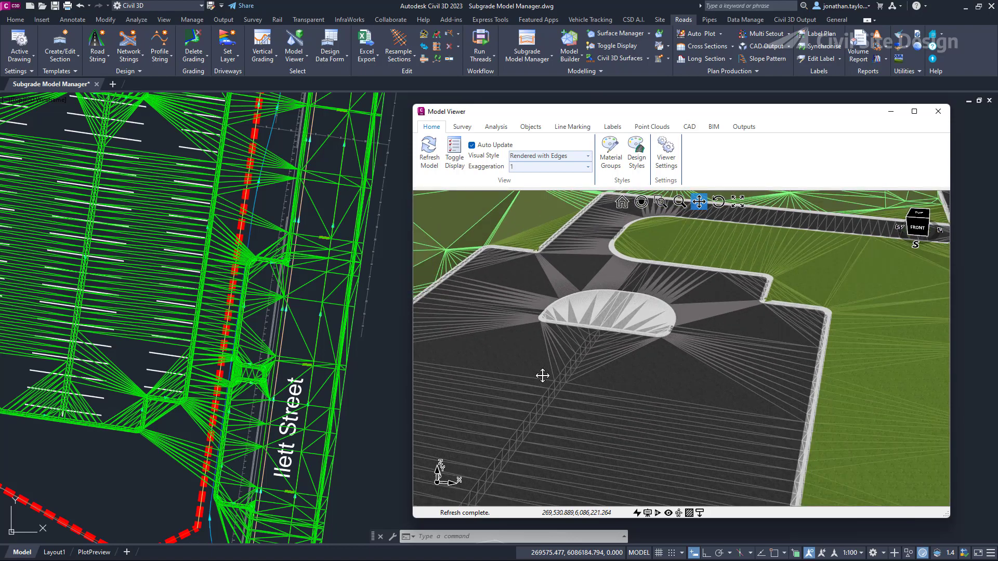
scroll(541, 374, down, 4)
drag(606, 391, 610, 353)
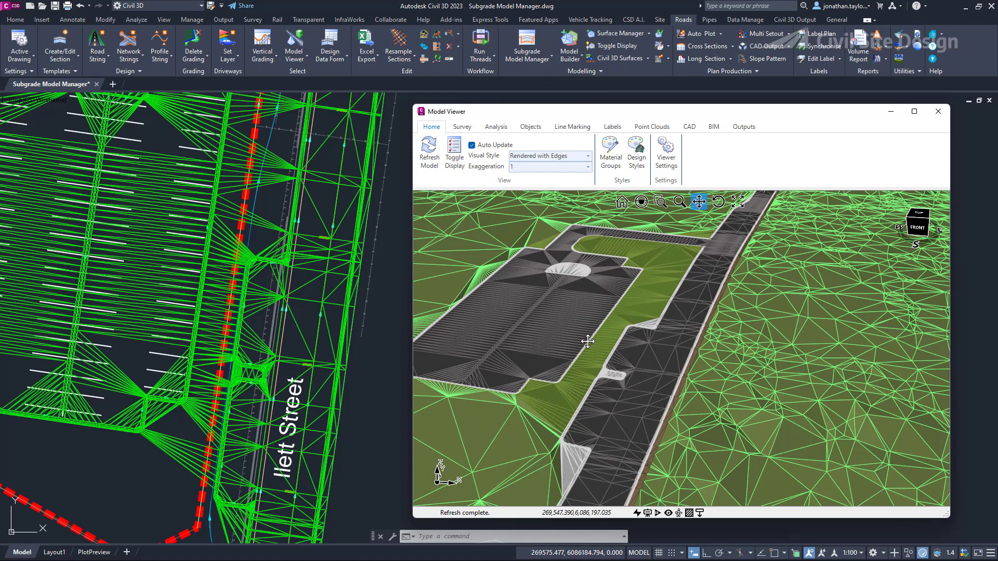
mouse_move(588, 340)
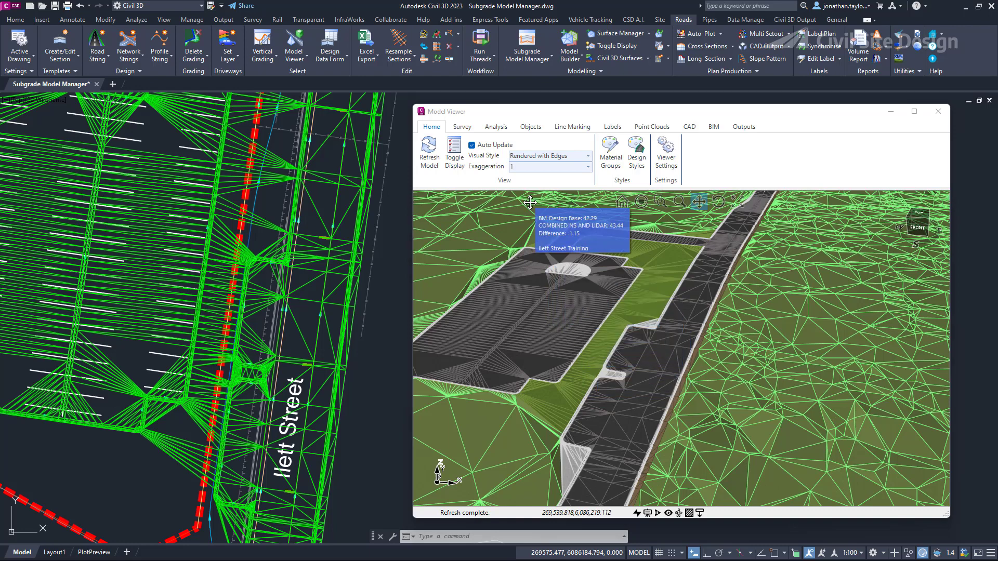
Close the Model Viewer and open the Subgrade Model Manager
click(938, 111)
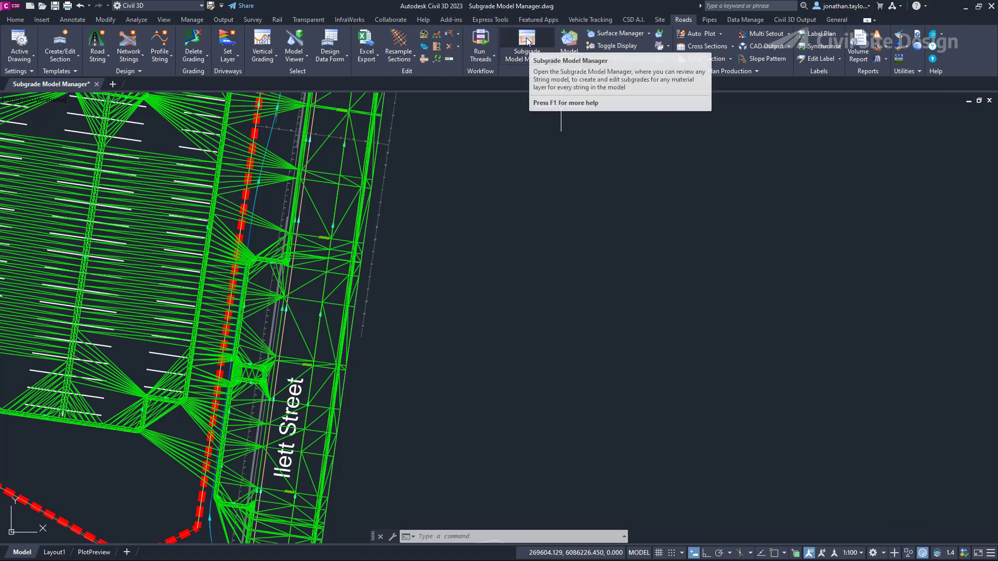
click(527, 42)
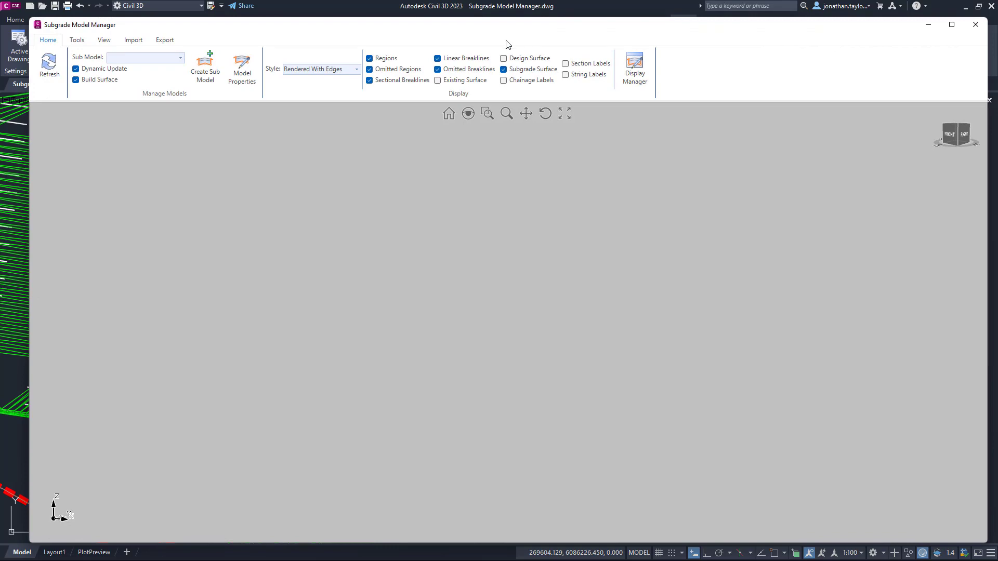
Create a sub model named Roads and Parking from the Design Base model, sampling the COMBINED NS AND LIDAR surface and excluding grading strings
click(203, 84)
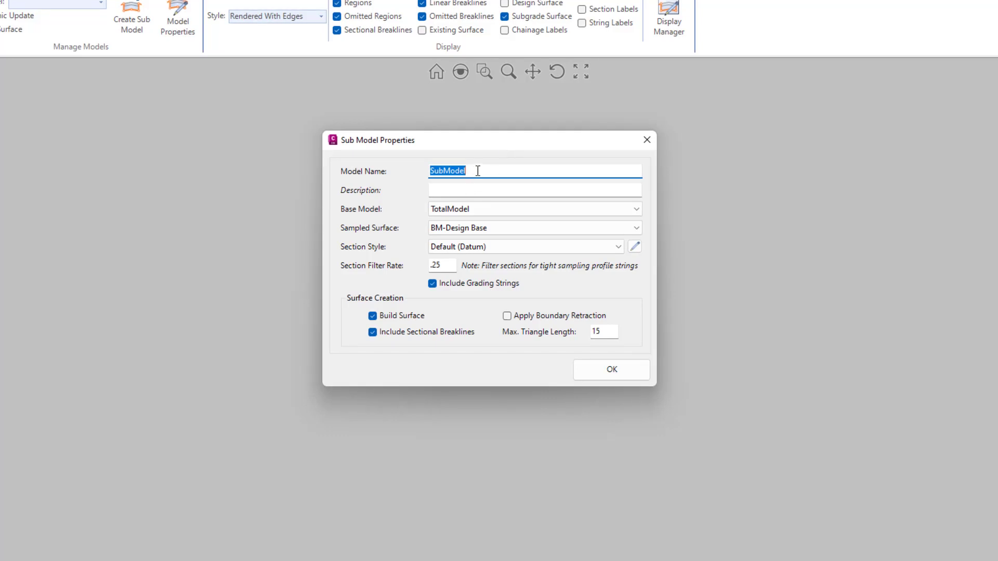
text(Roads and Parking)
click(467, 210)
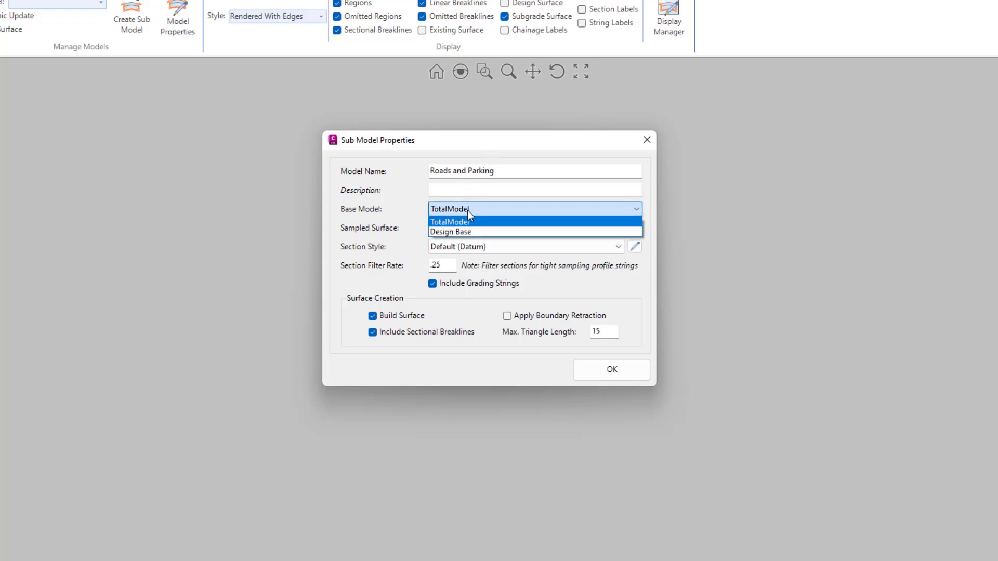
click(464, 231)
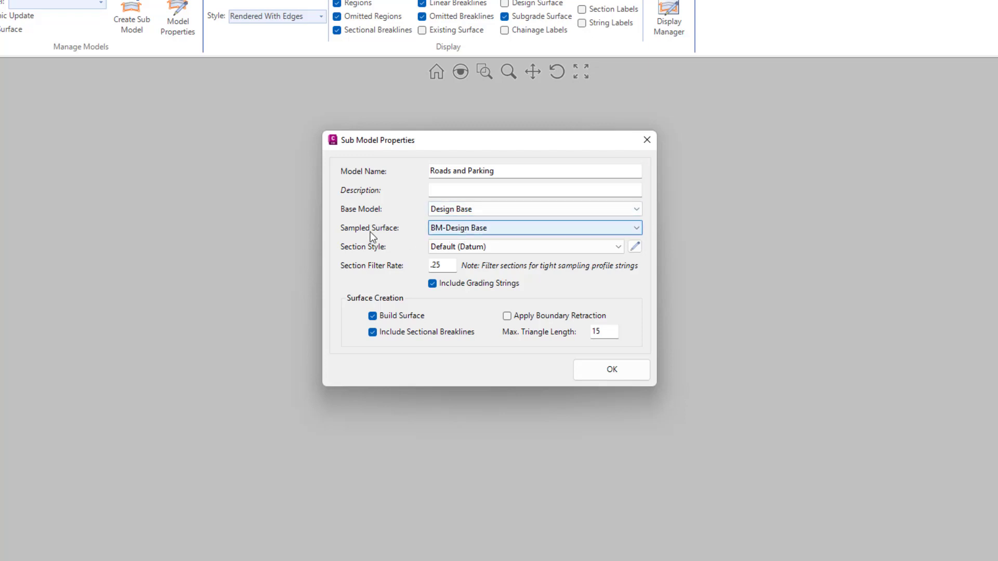
click(495, 229)
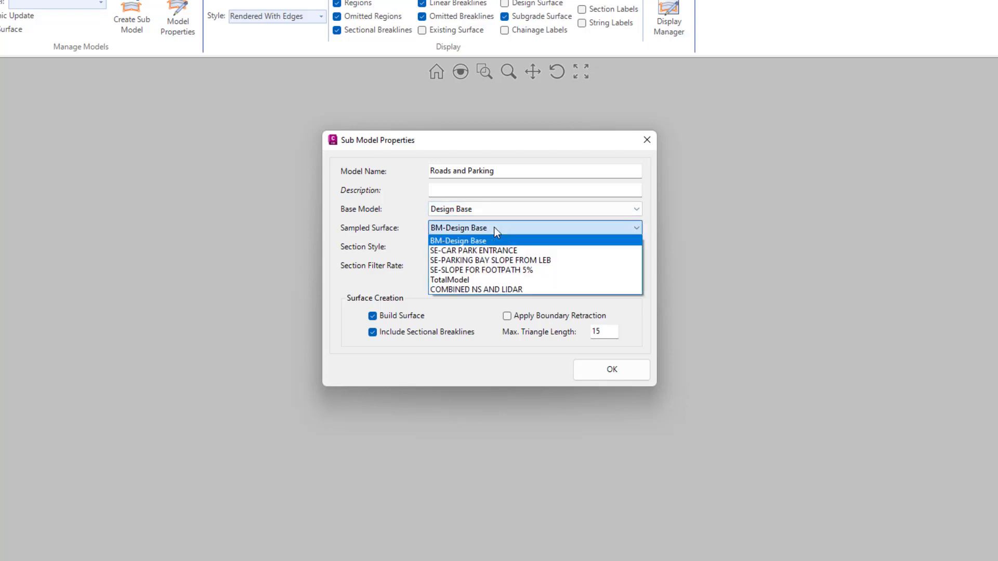
click(464, 289)
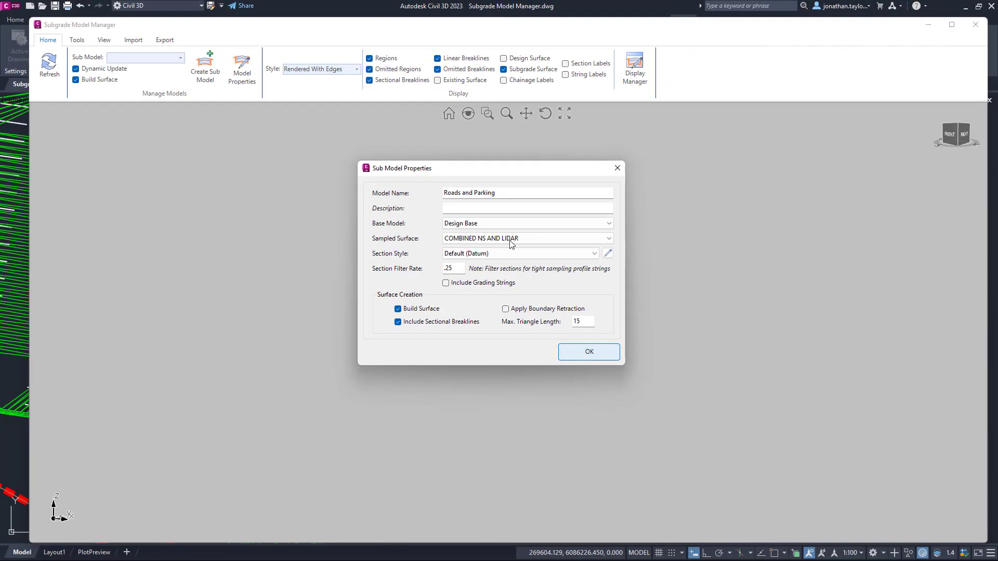
key(Return)
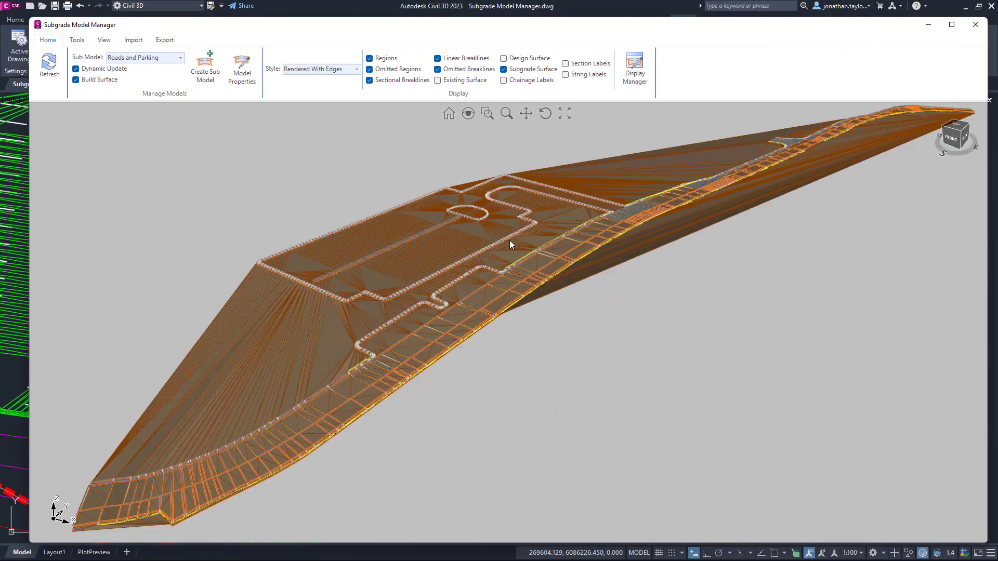
Turn on boundary retraction for the Roads and Parking sub model's surface and rebuild it
scroll(529, 212, up, 3)
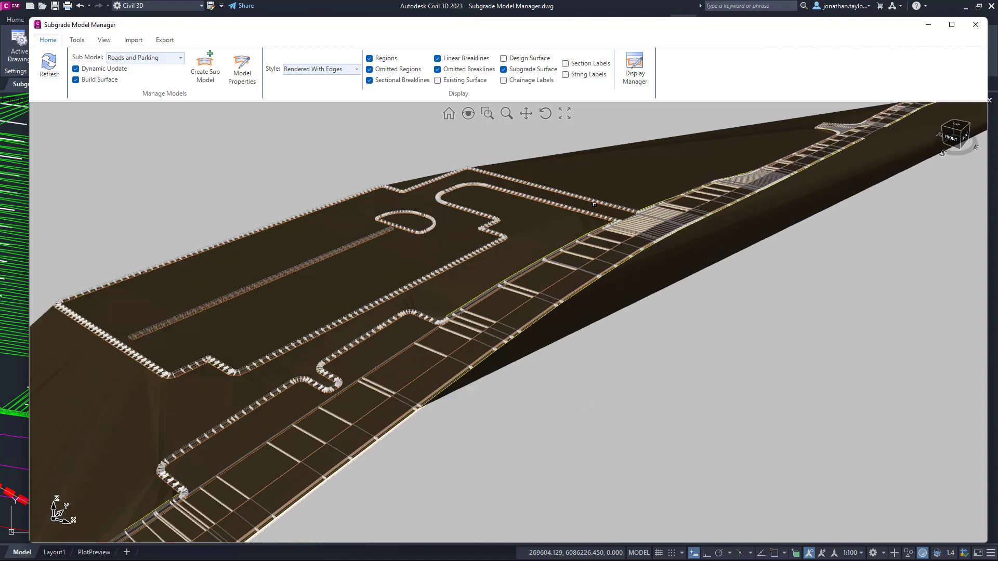
shift+middle_drag(592, 222, 614, 218)
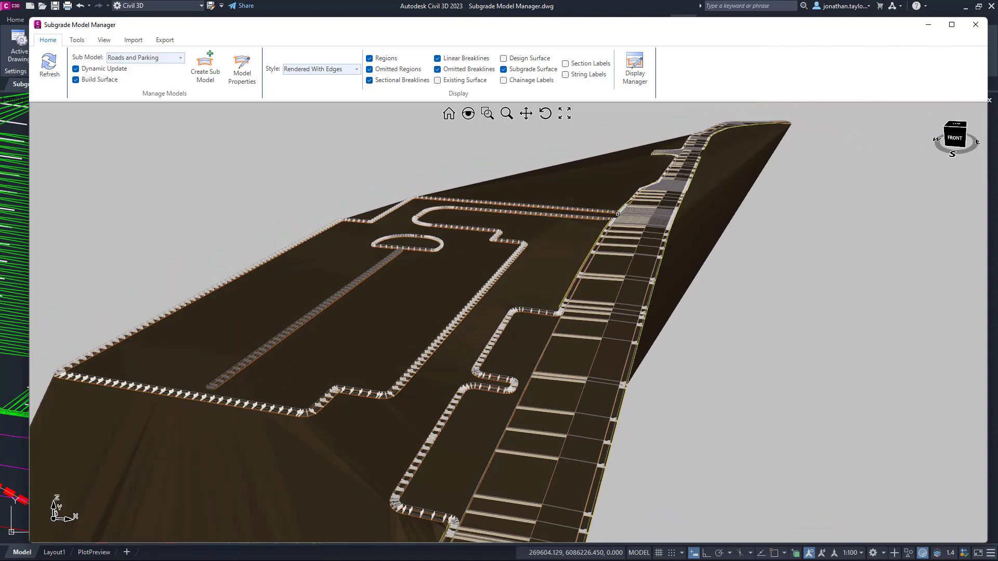
scroll(546, 249, down, 2)
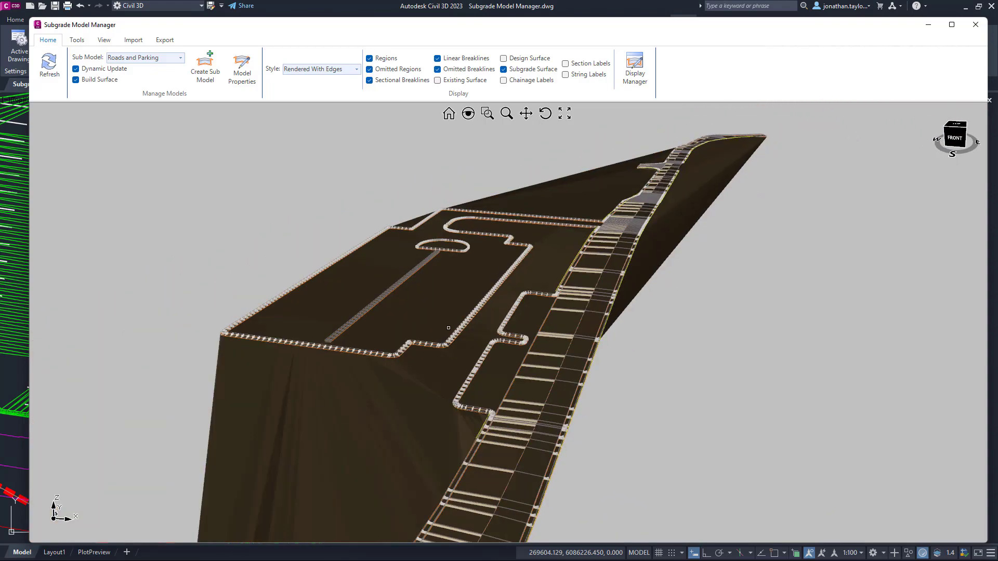
scroll(681, 175, up, 3)
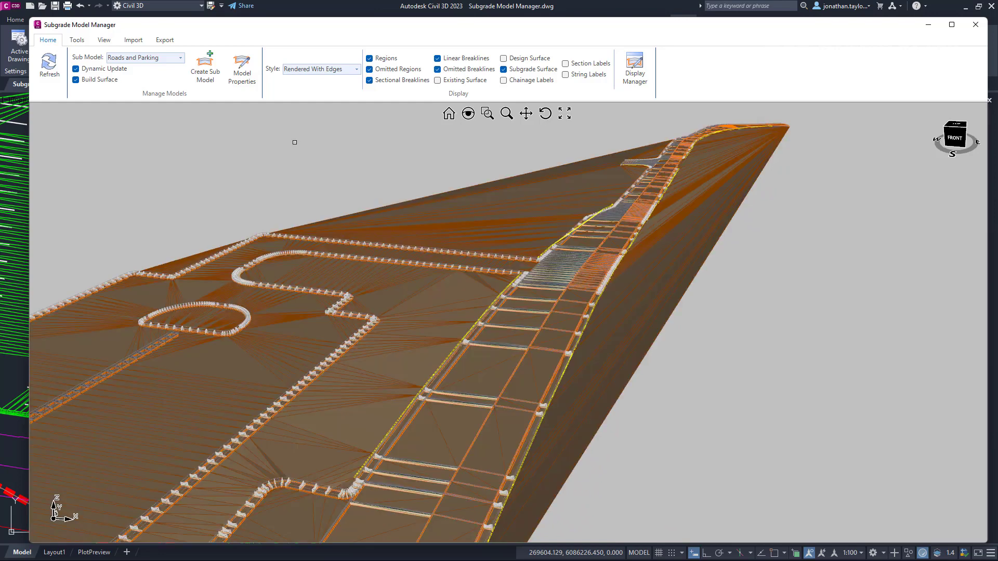
click(242, 68)
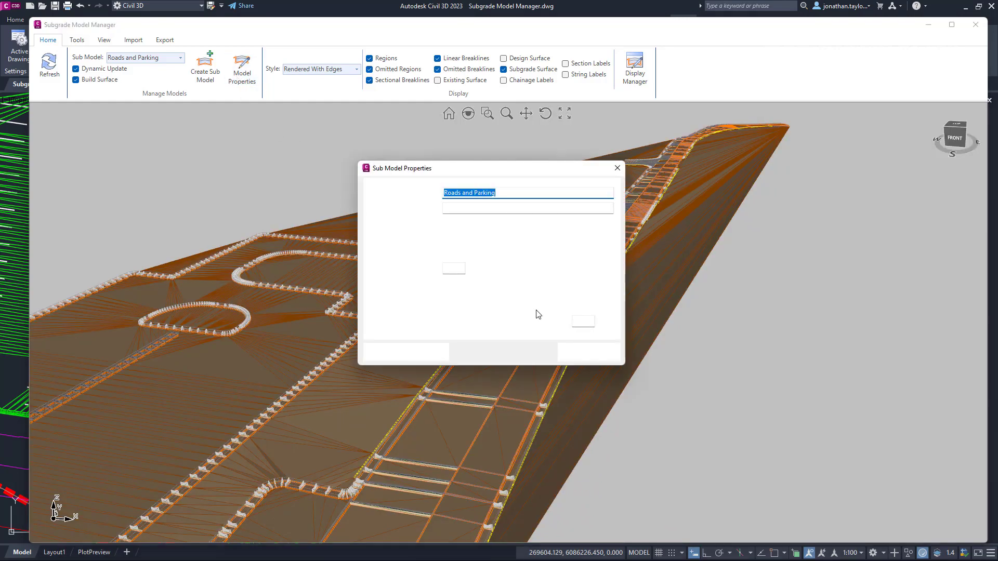
click(505, 309)
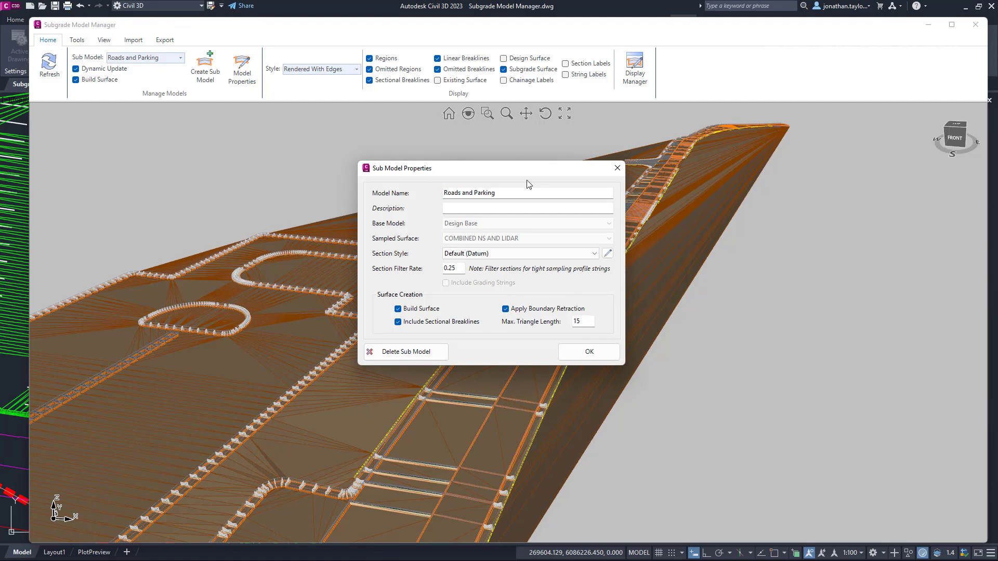
drag(531, 175, 583, 172)
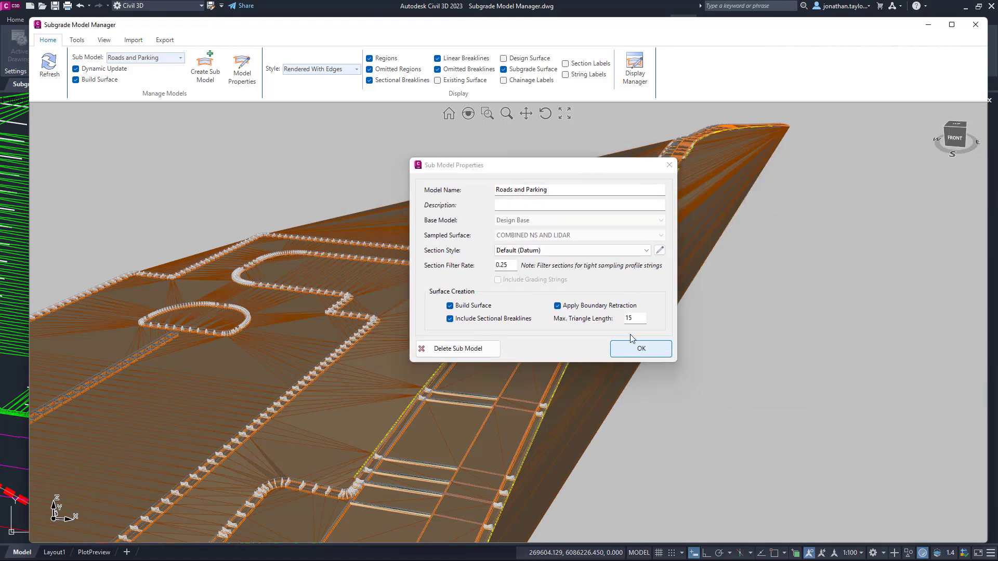
click(640, 349)
Display the Ilett Street cross section at chainage 130 from its bottom FCR Class 3 sectional breakline, and move the viewer clear of the breakline properties
scroll(548, 312, up, 6)
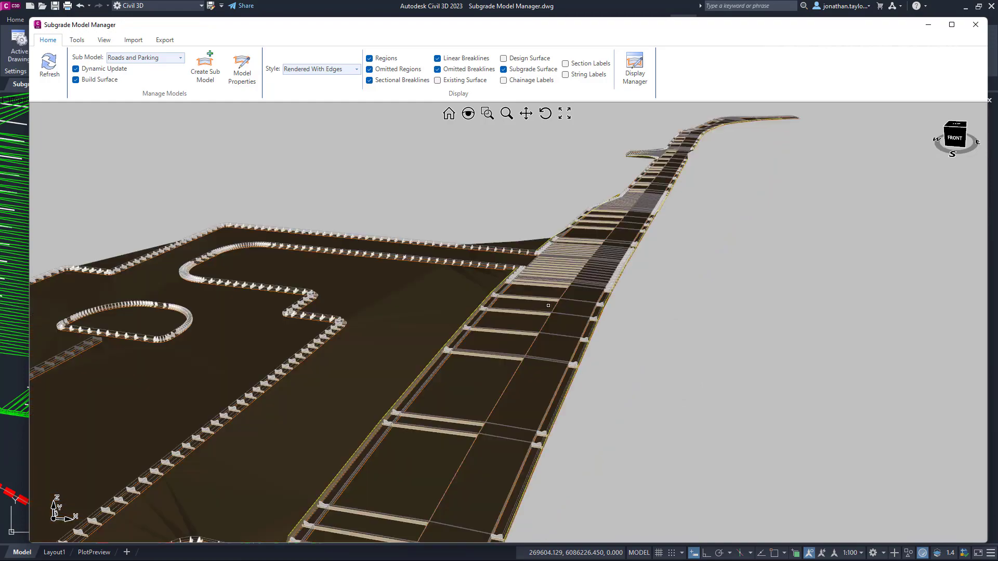
middle_drag(521, 308, 535, 302)
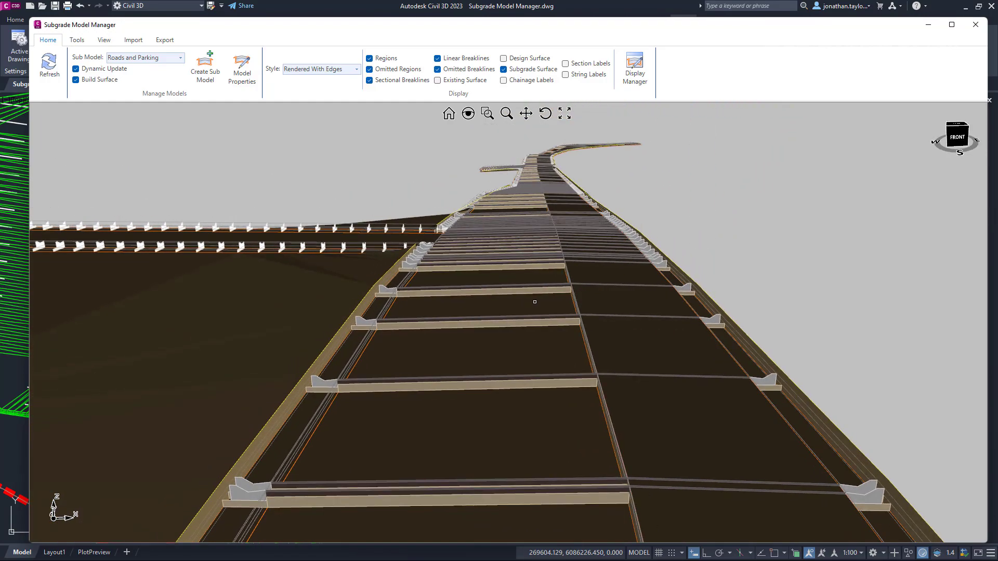
click(535, 326)
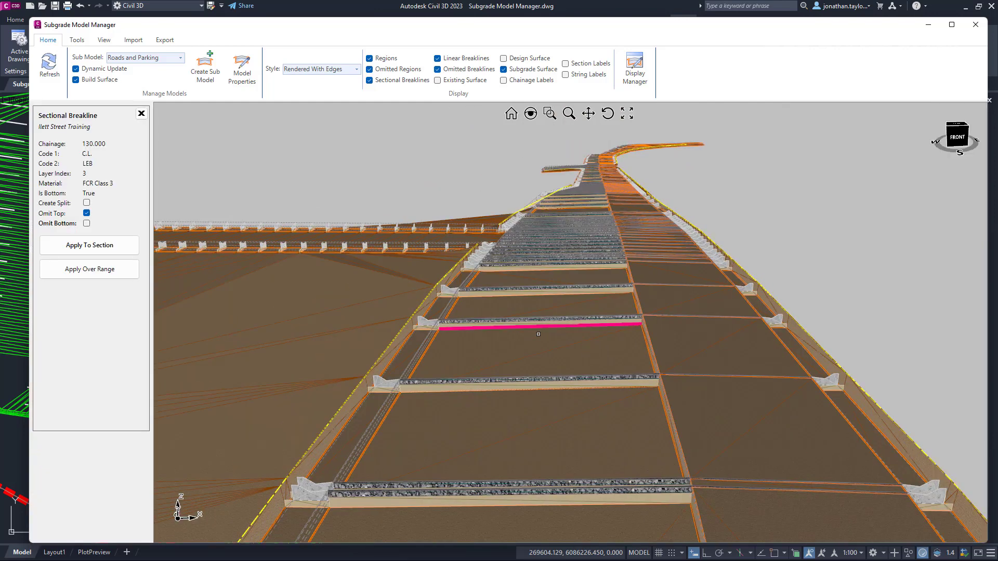
right_click(537, 326)
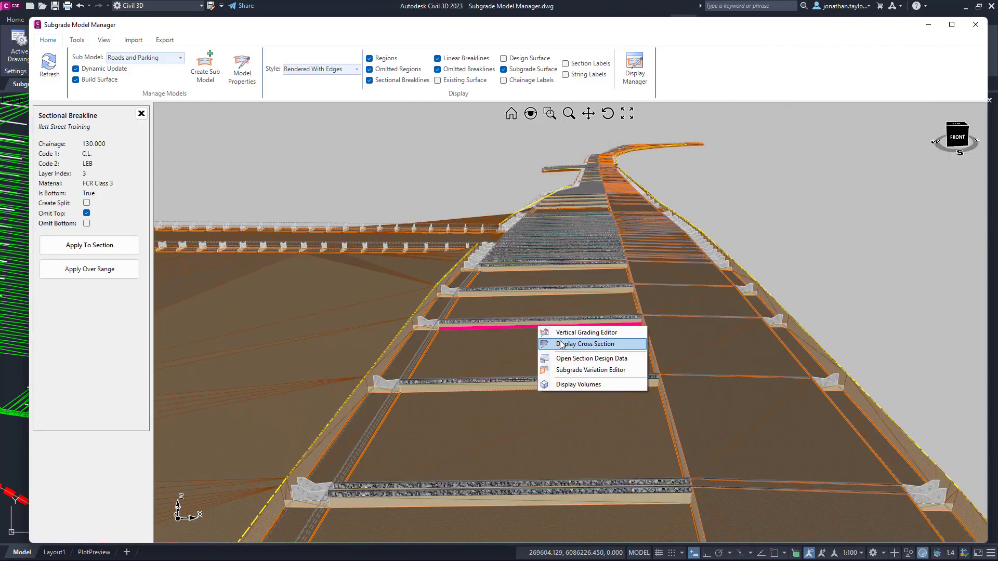
click(559, 341)
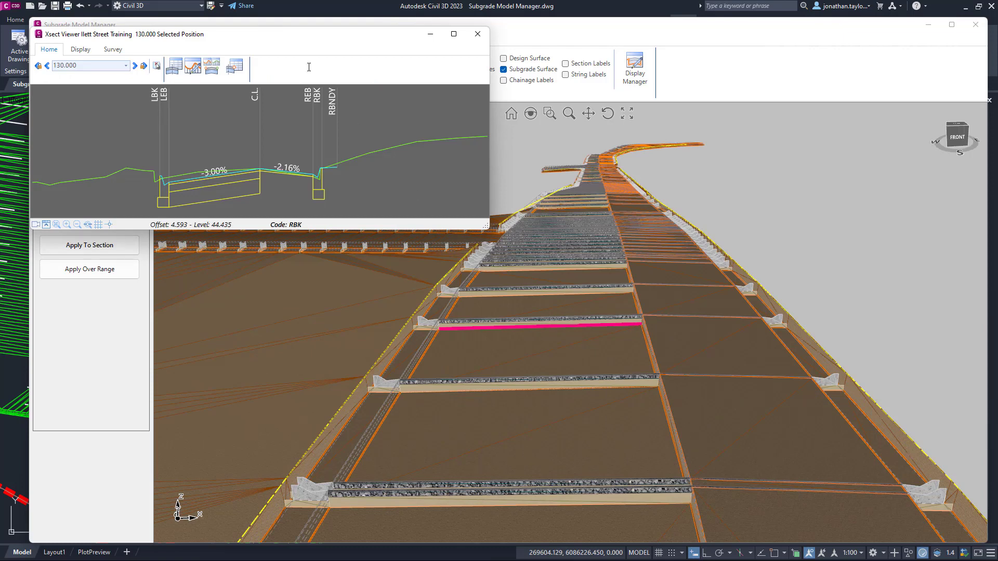
drag(322, 38, 527, 68)
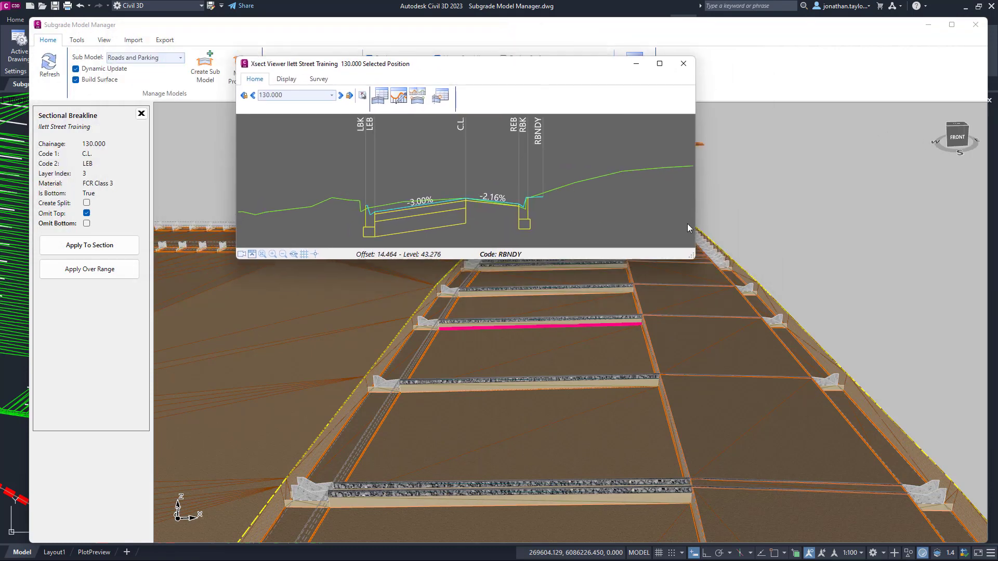
Enlarge the chainage 130 cross section viewer for inspection, minimise it, and hide the omitted regions in the model display
drag(693, 257, 864, 290)
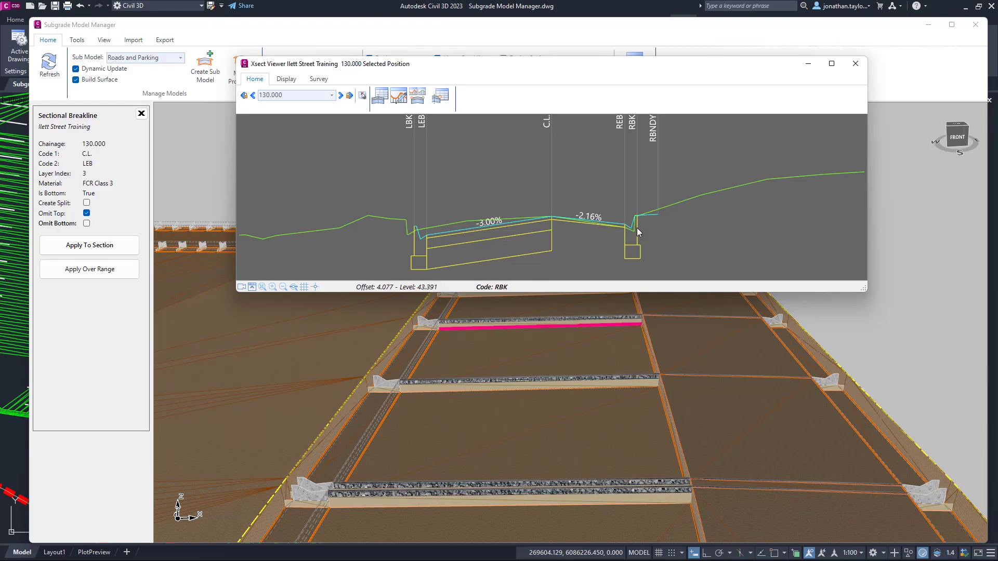
click(807, 63)
scroll(470, 314, up, 2)
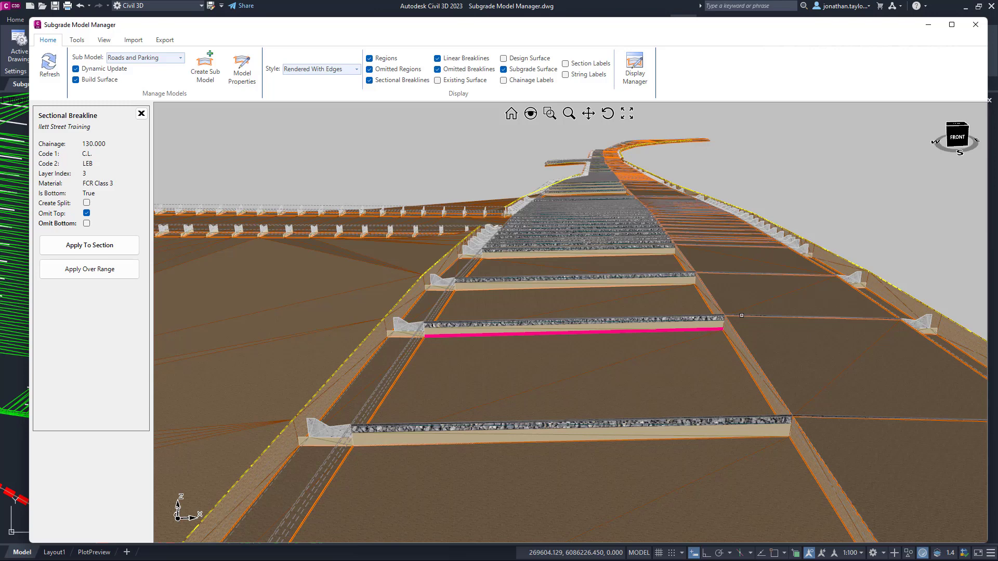
click(369, 70)
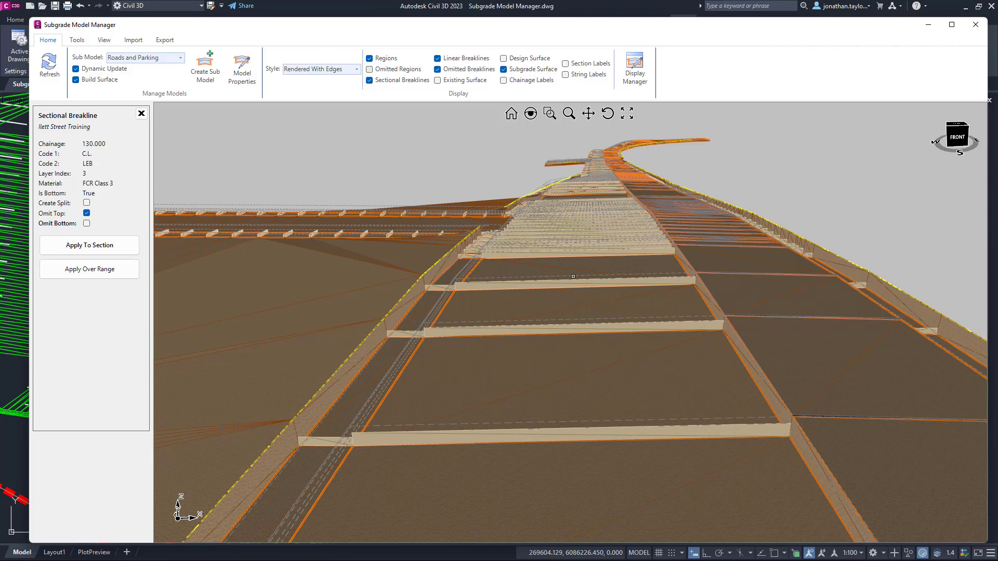
Examine the subgrade surface around the parking area's kerb islands and central strip
scroll(550, 277, down, 5)
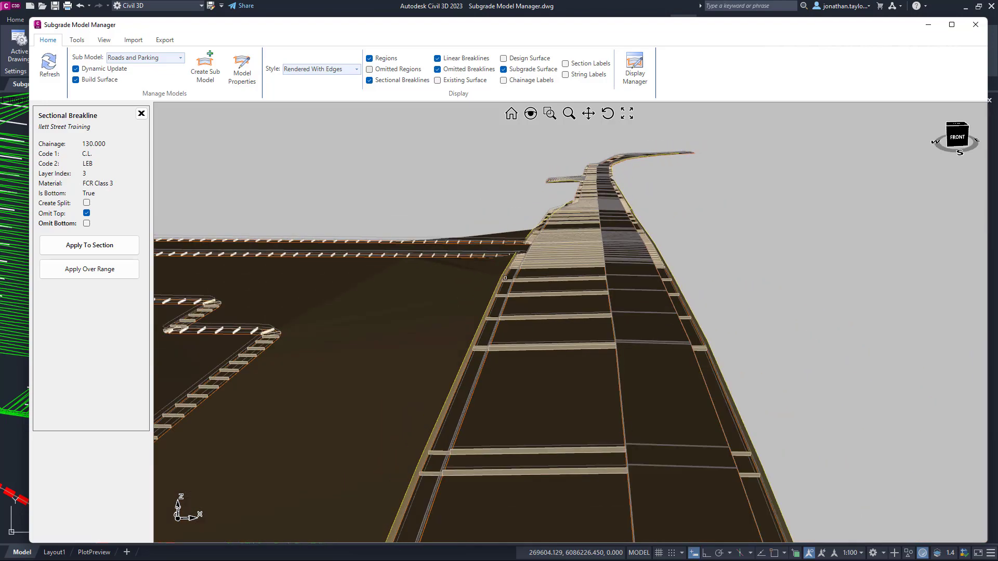
middle_drag(274, 320, 313, 281)
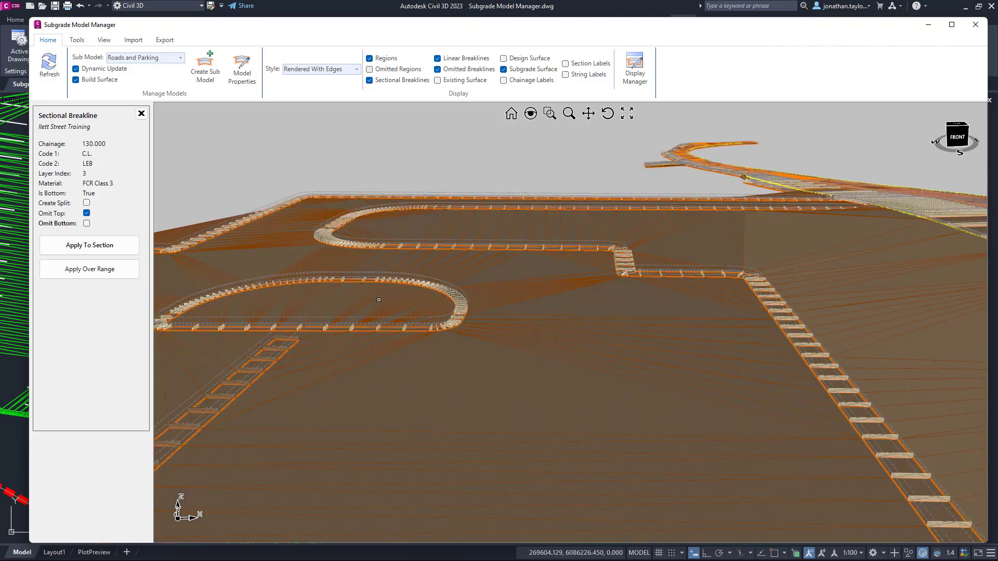
shift+middle_drag(382, 297, 405, 298)
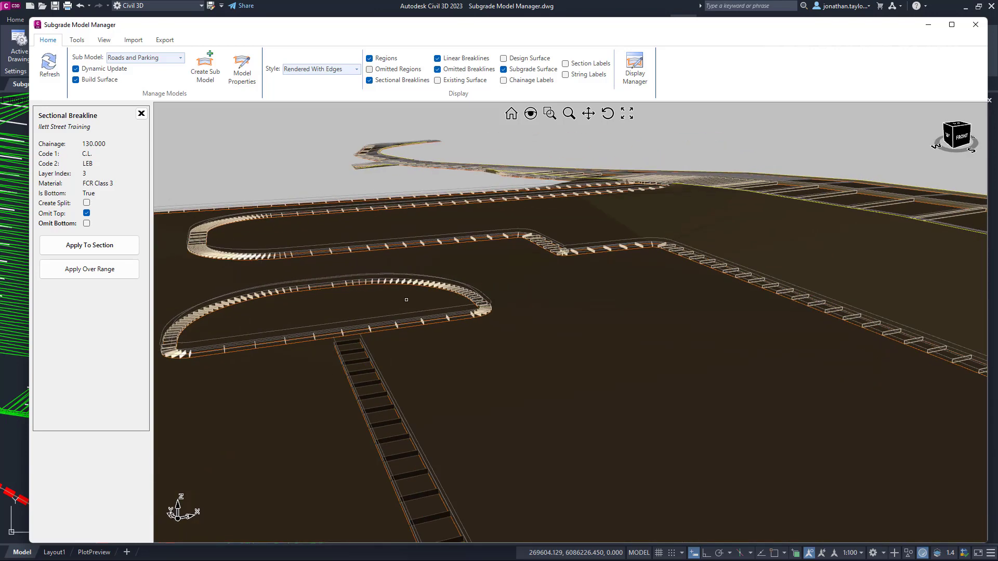
scroll(395, 318, up, 3)
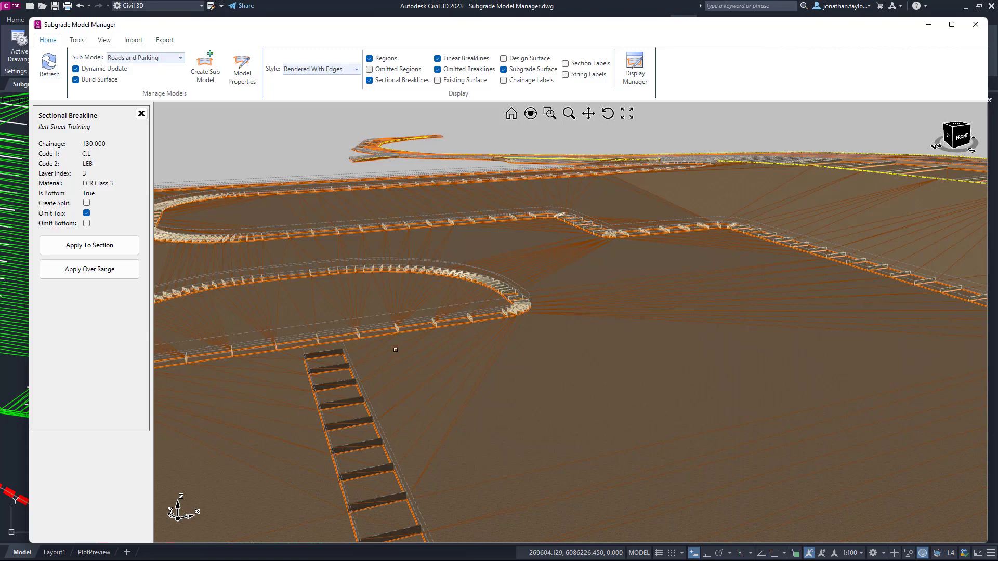
scroll(320, 360, up, 4)
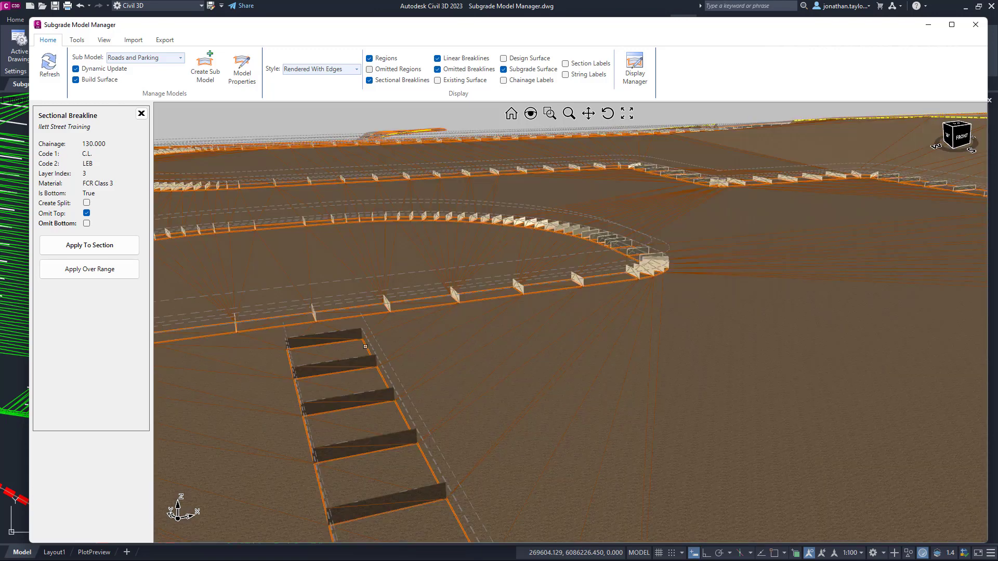
mouse_move(418, 307)
ctrl+middle_down()
mouse_move(434, 306)
mouse_move(425, 305)
ctrl+middle_up()
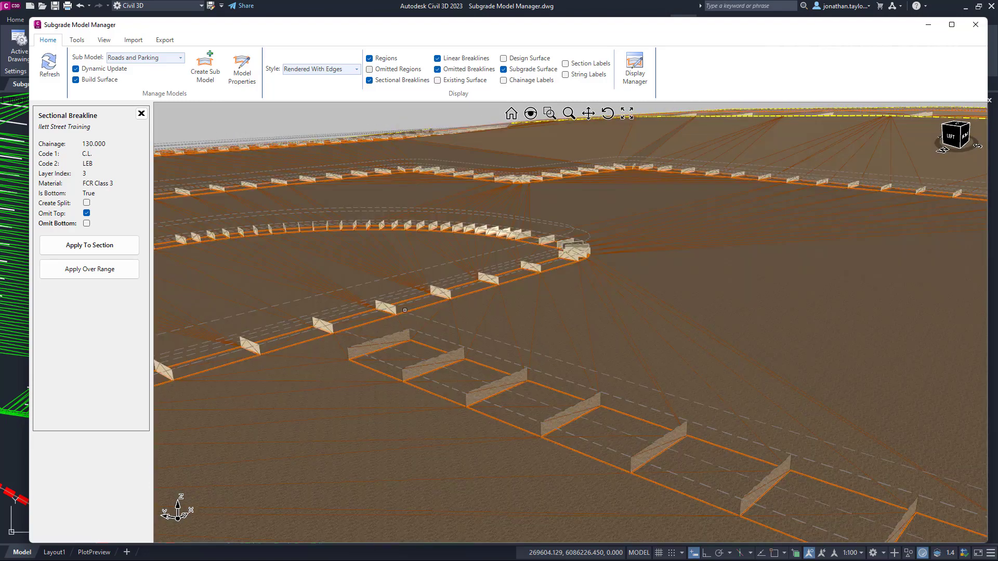
shift+middle_drag(405, 310, 716, 266)
click(764, 263)
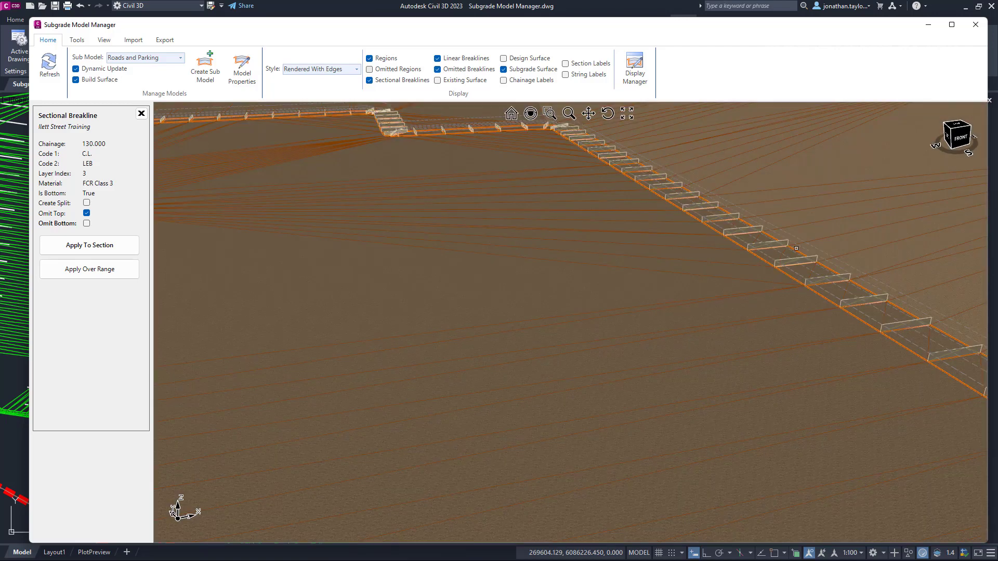
scroll(756, 274, down, 3)
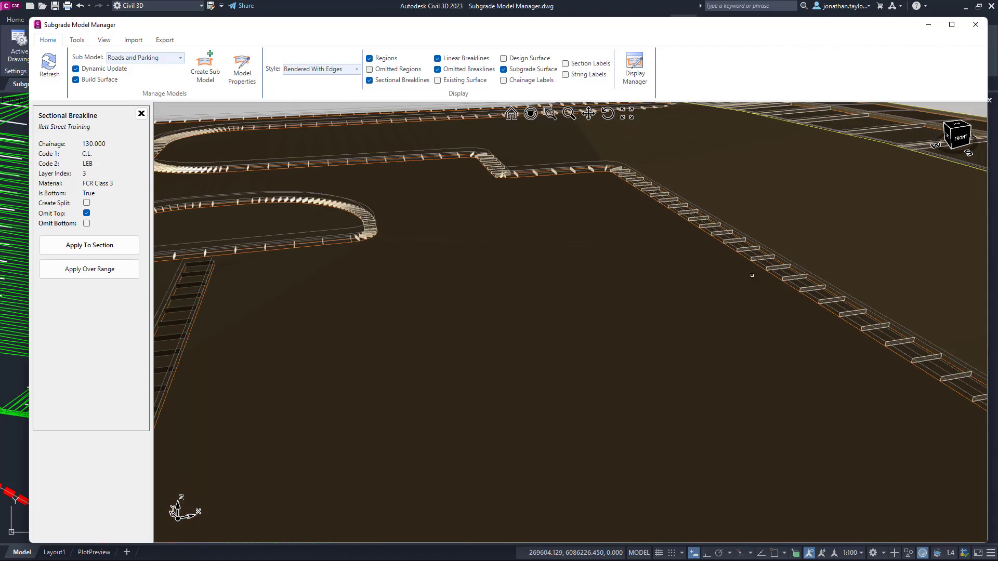
scroll(564, 290, down, 5)
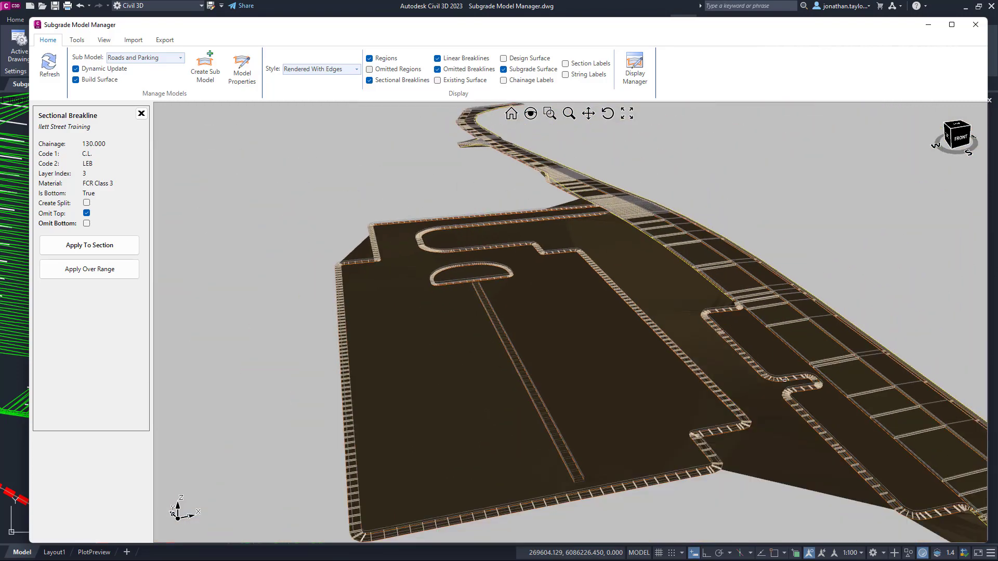
Examine the subgrade surface where the car park entrance kerbs meet the edge of Ilett Street
scroll(800, 379, up, 5)
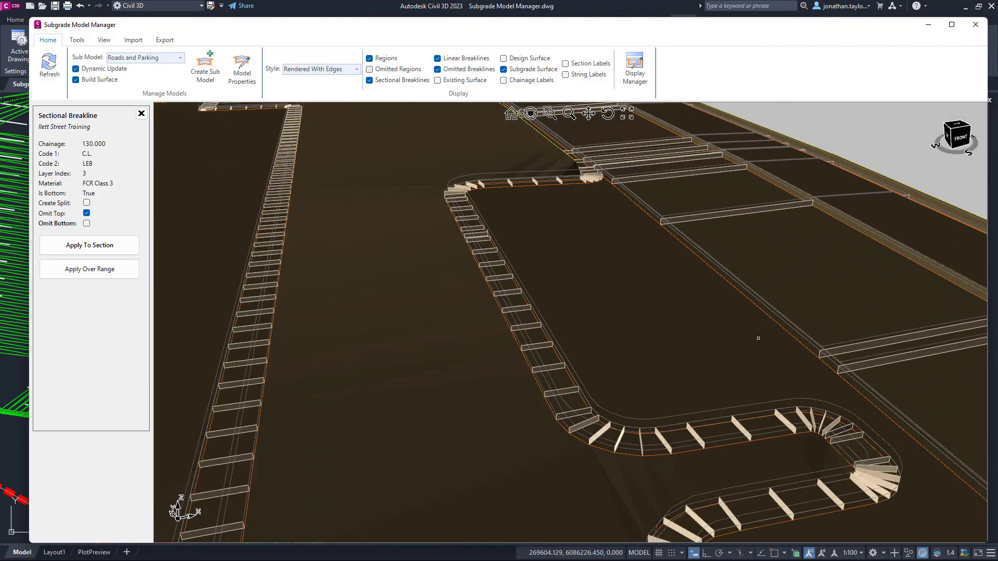
mouse_move(759, 338)
shift+middle_down()
mouse_move(725, 334)
mouse_move(767, 340)
shift+middle_up()
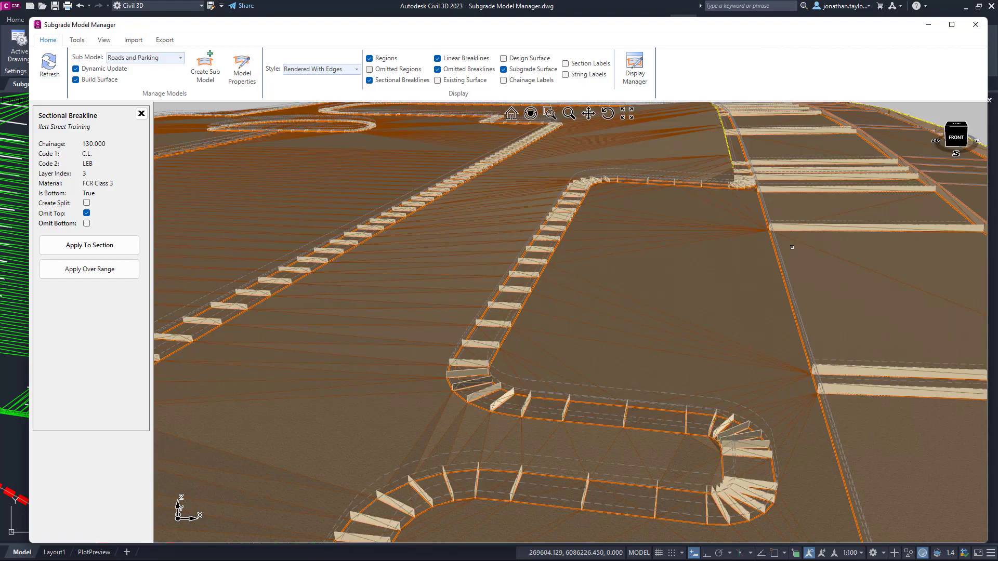
scroll(680, 303, down, 6)
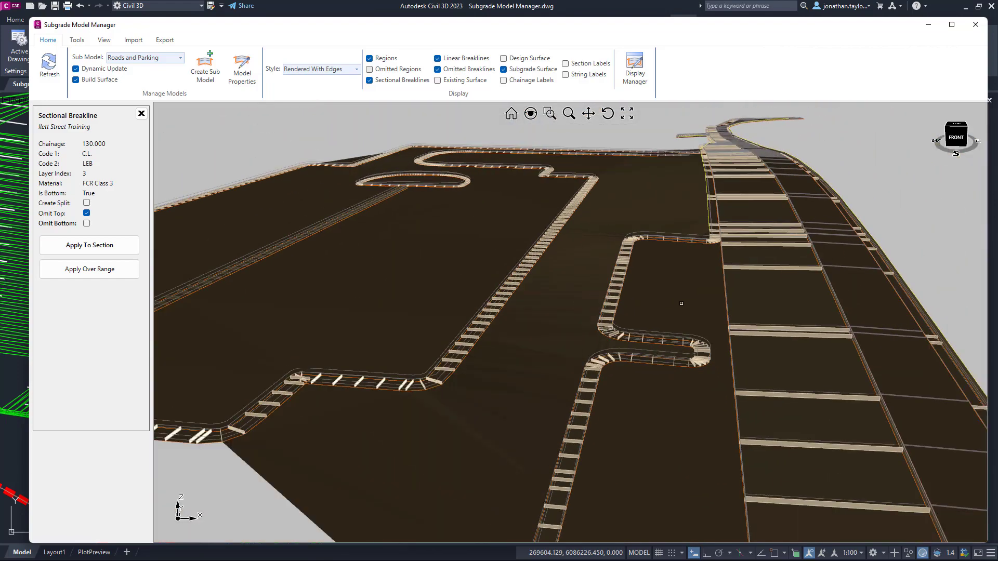
middle_drag(717, 457, 685, 405)
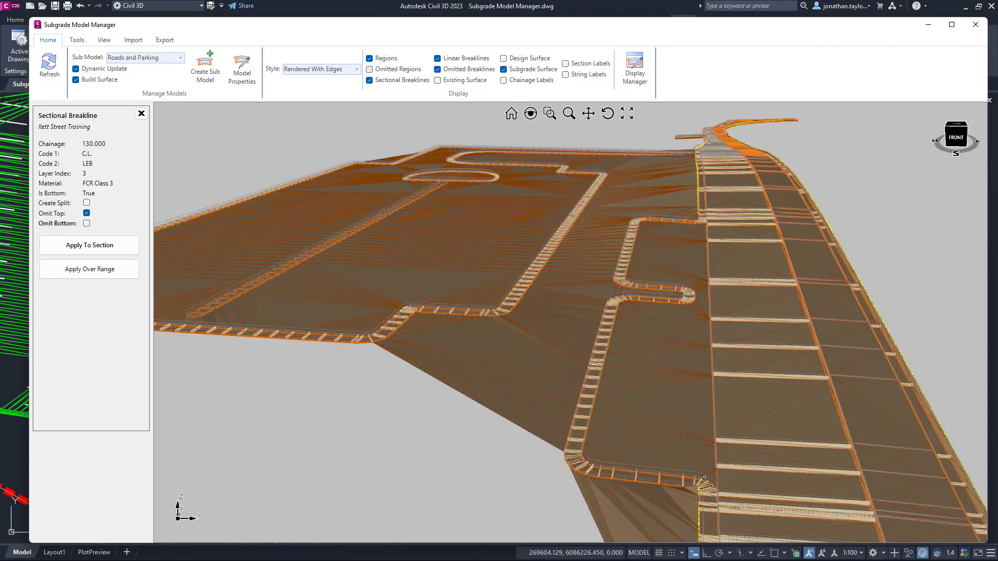
scroll(708, 226, up, 3)
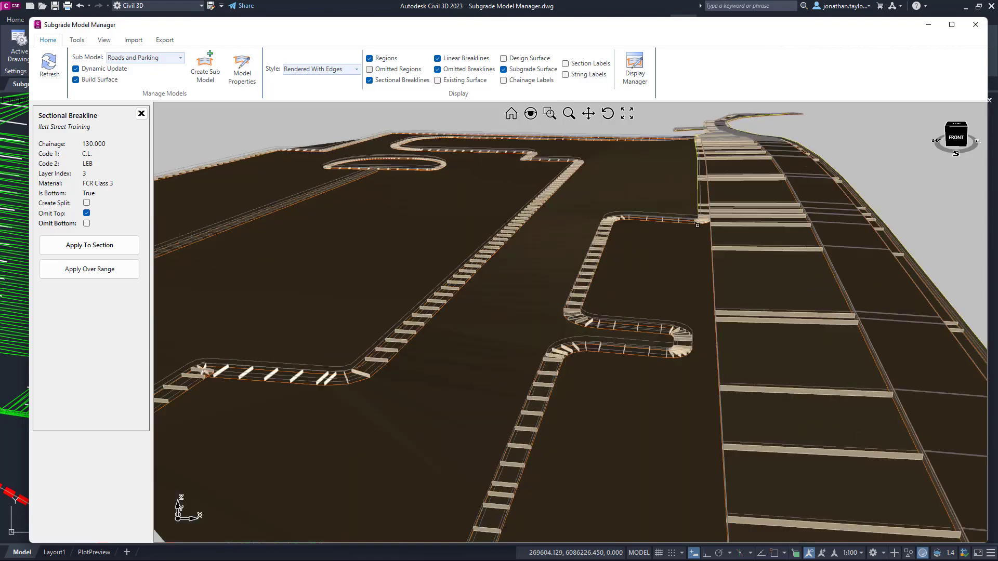
shift+middle_drag(704, 291, 505, 301)
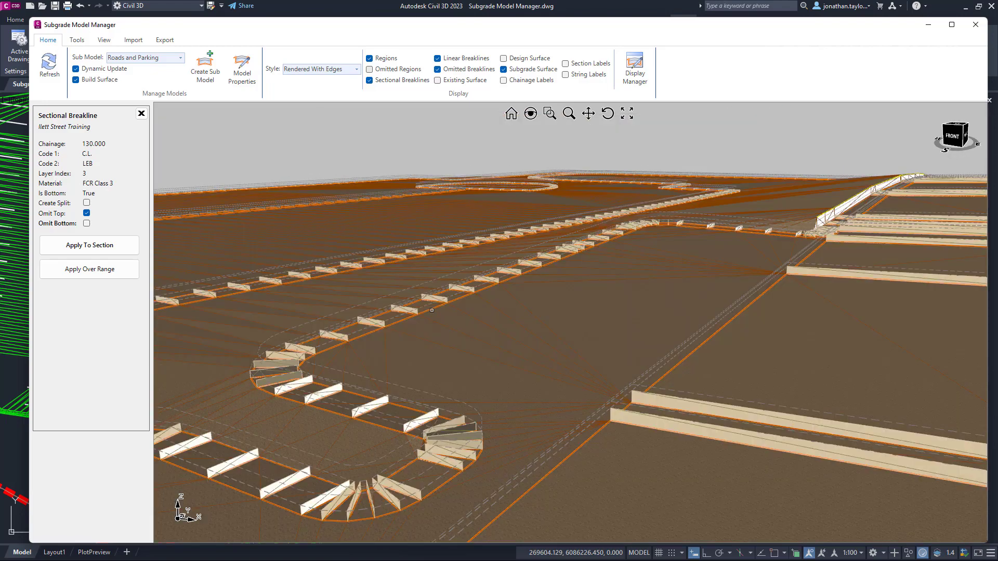
key(ctrl)
scroll(596, 355, down, 2)
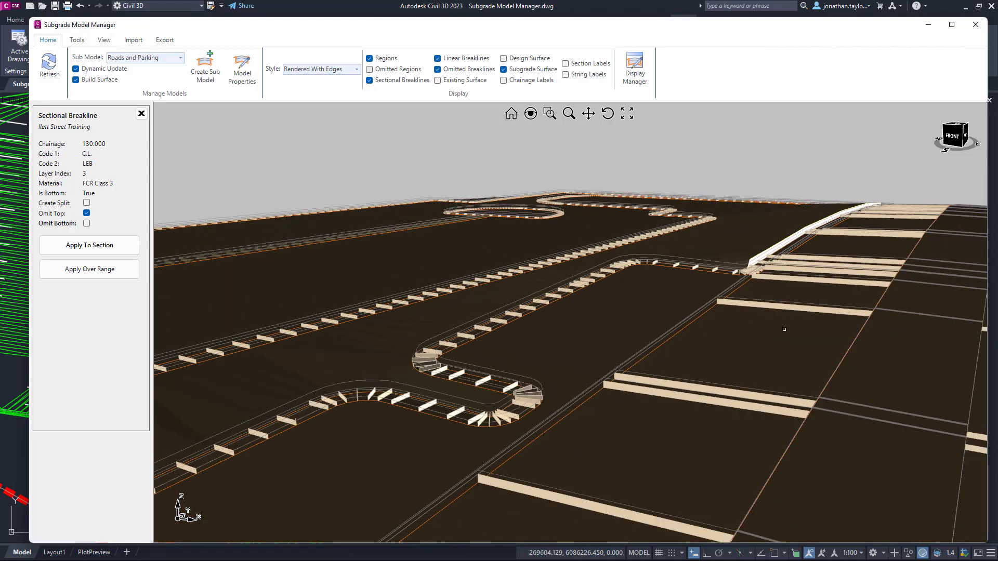
middle_drag(784, 329, 824, 326)
scroll(788, 327, down, 2)
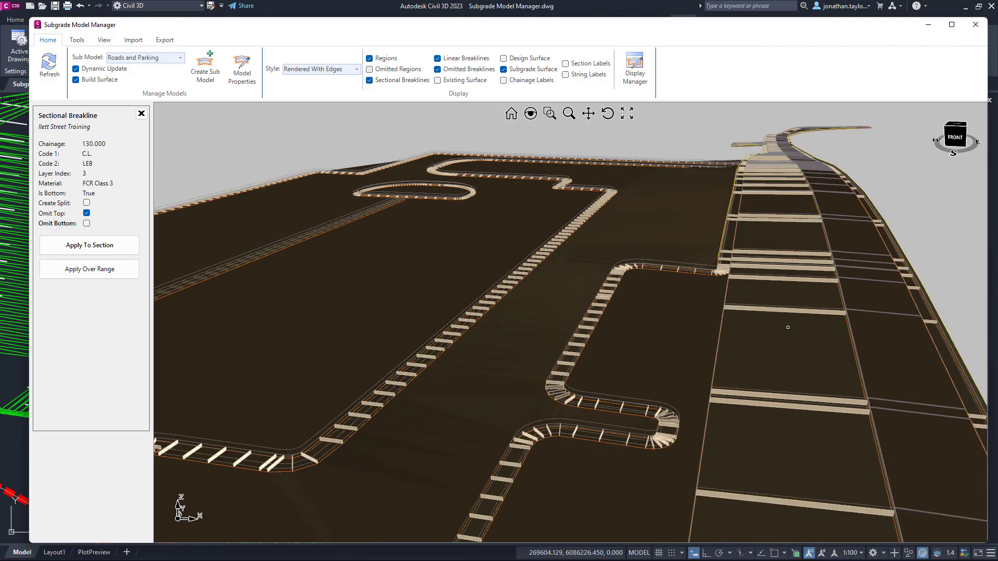
scroll(788, 328, down, 1)
Hide the omitted breaklines so the bottom linear breaklines along Ilett Street's back of kerb stand out
scroll(754, 170, up, 4)
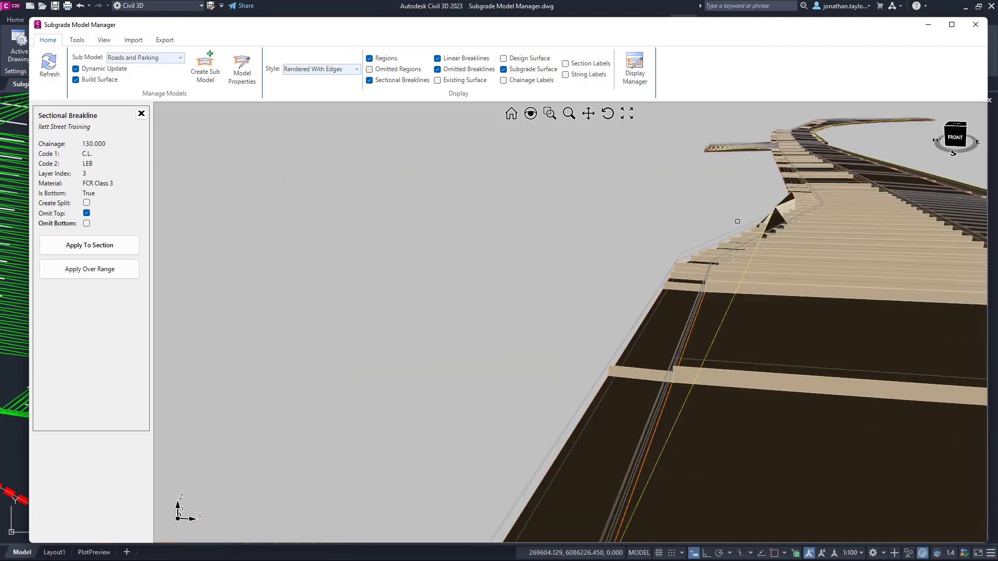
shift+middle_drag(765, 259, 763, 268)
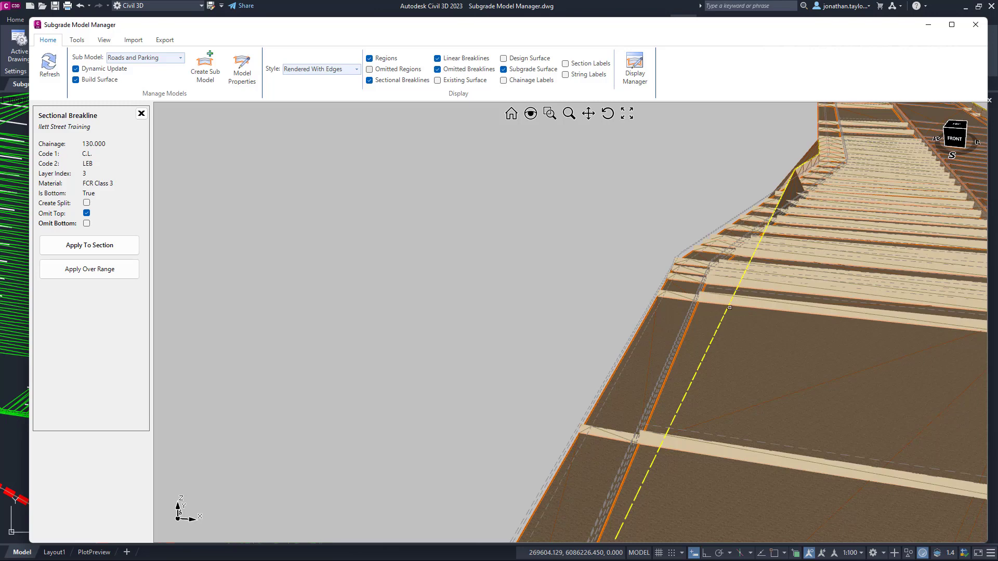
scroll(795, 170, up, 2)
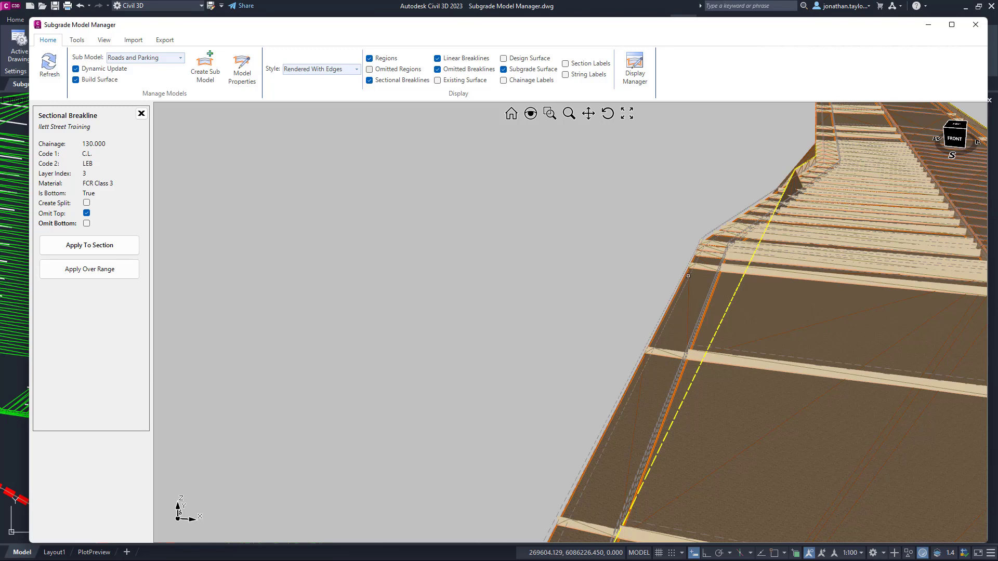
scroll(683, 275, up, 2)
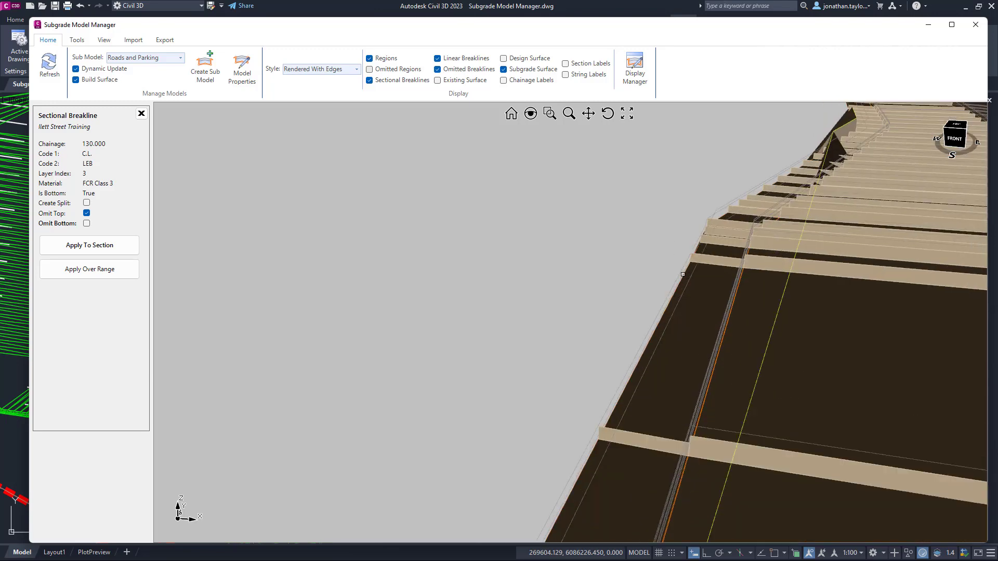
click(438, 70)
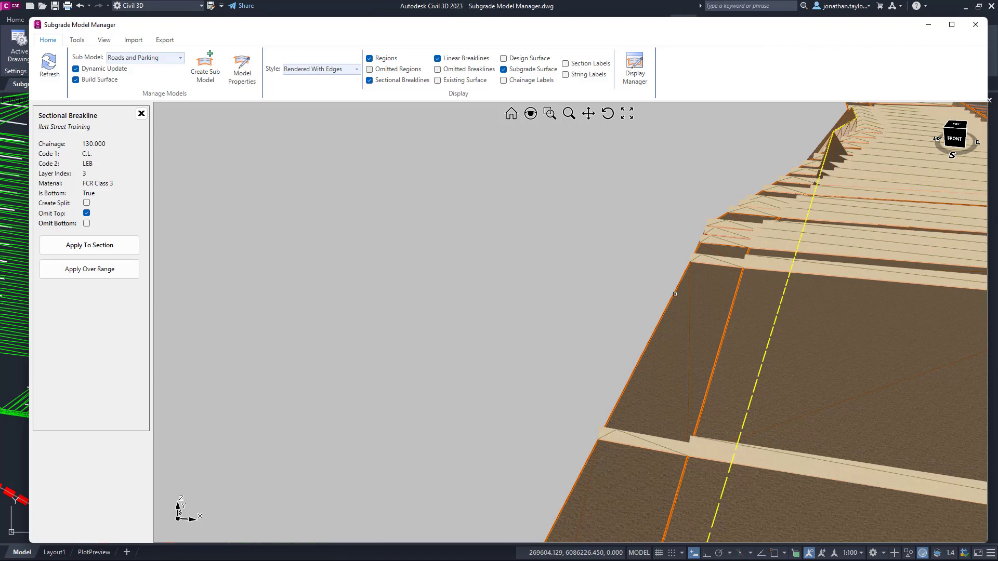
Resolve Ilett Street's bottom LBK linear breakline to the COMBINED NS AND LIDAR surface for both cut and fill, and apply it
key(Escape)
click(673, 294)
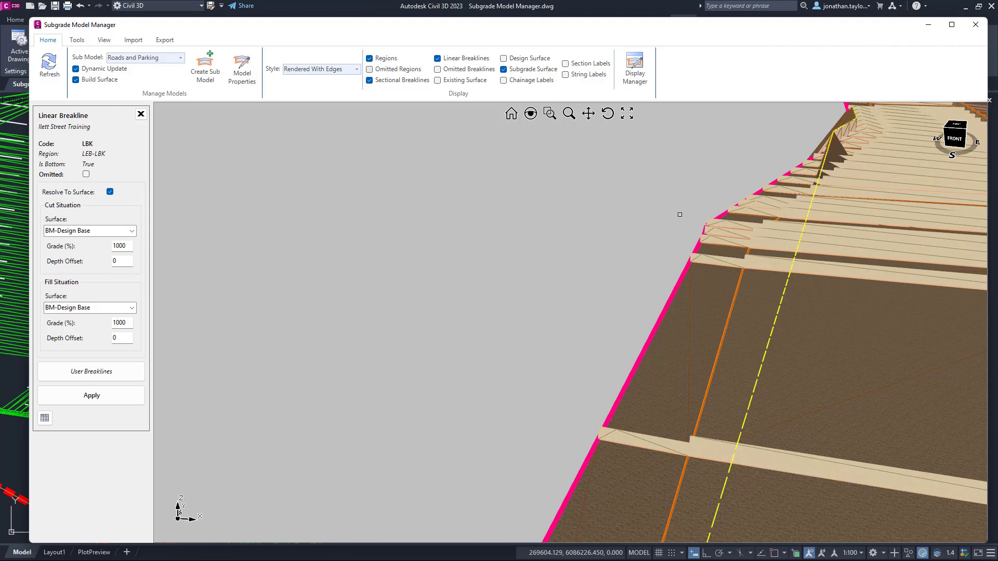
click(133, 231)
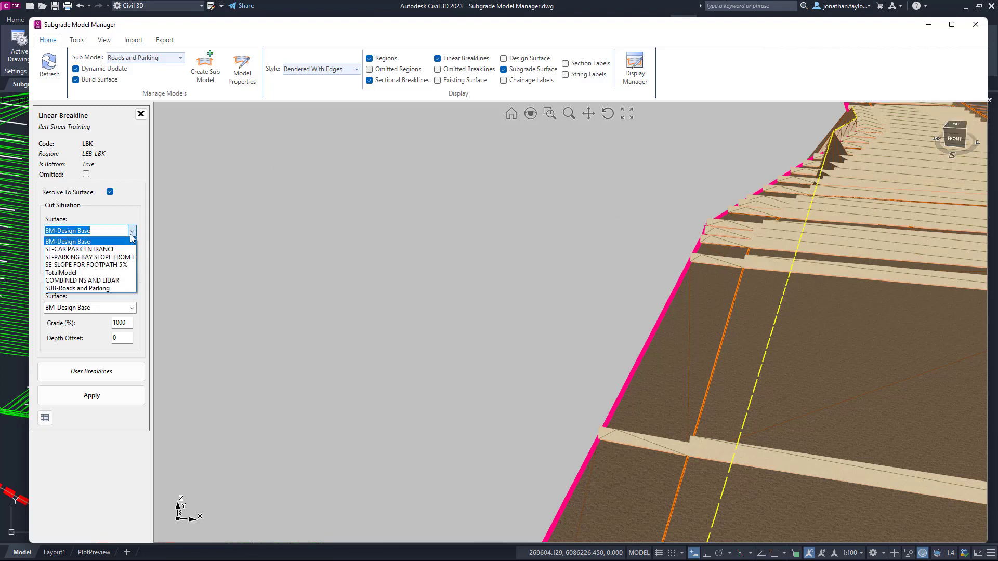
click(71, 285)
click(115, 306)
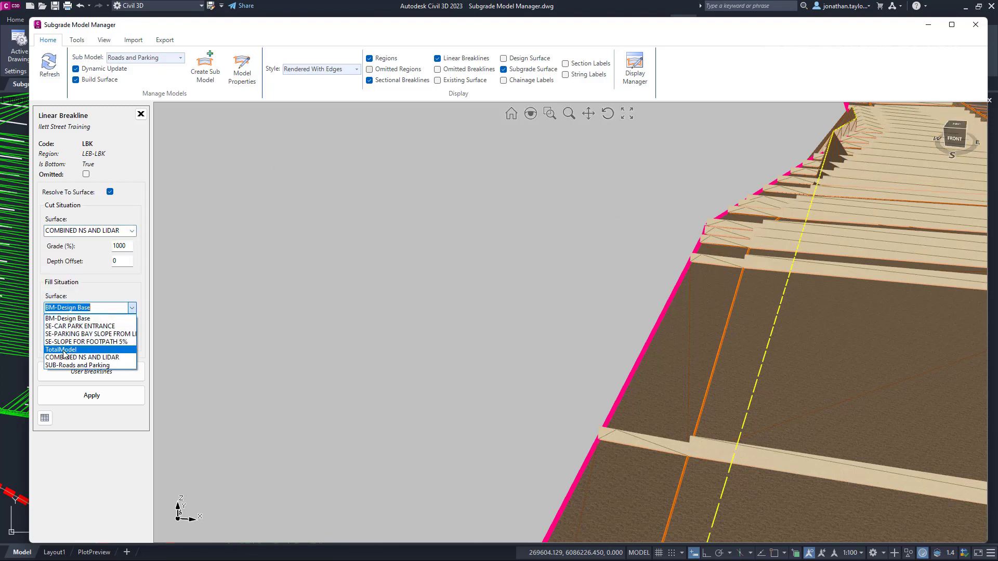
click(73, 351)
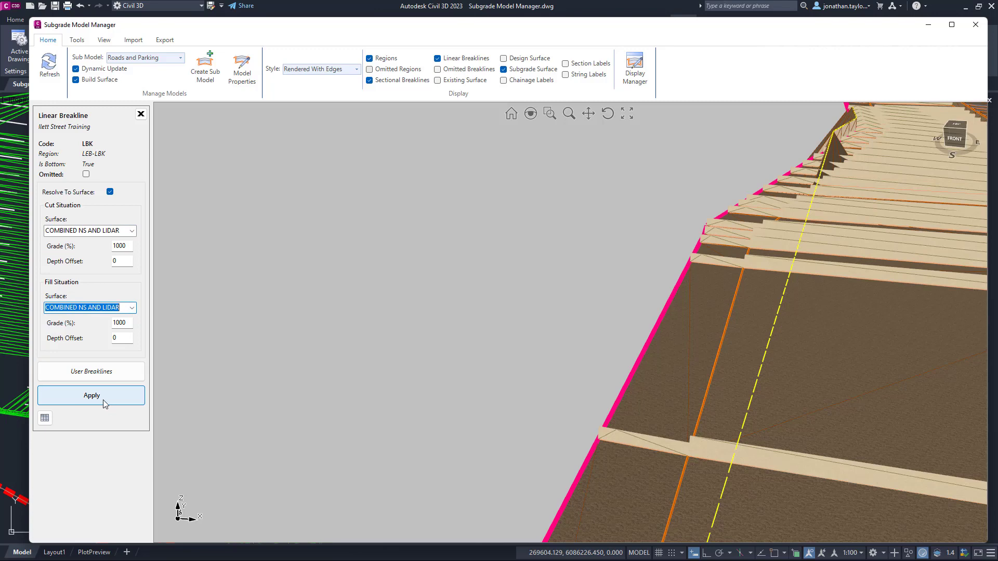
click(103, 401)
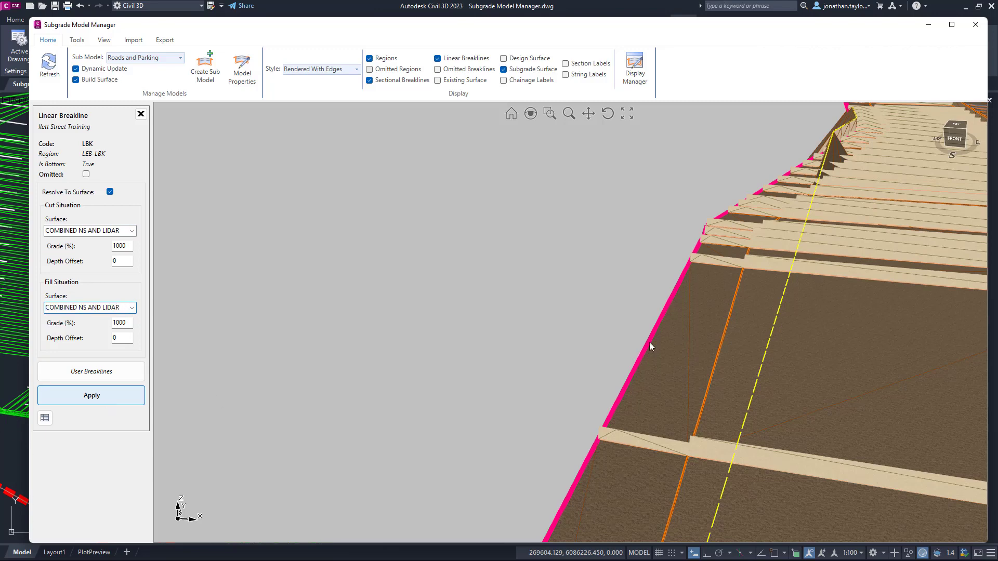
Resolve Ilett Street's bottom RBK linear breakline to the COMBINED NS AND LIDAR surface for both cut and fill, and apply it
middle_drag(713, 222, 731, 221)
middle_drag(809, 355, 794, 359)
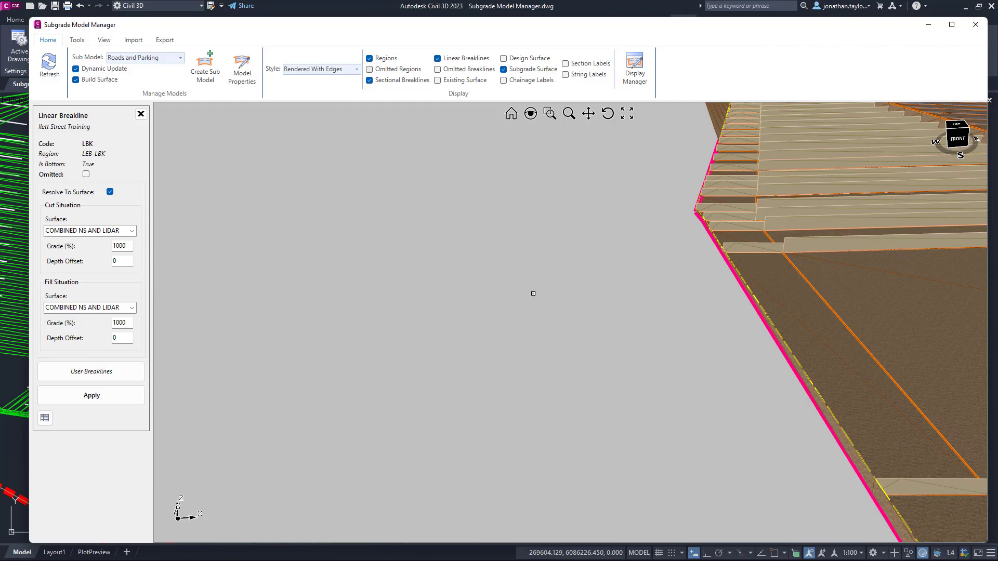
scroll(530, 291, down, 3)
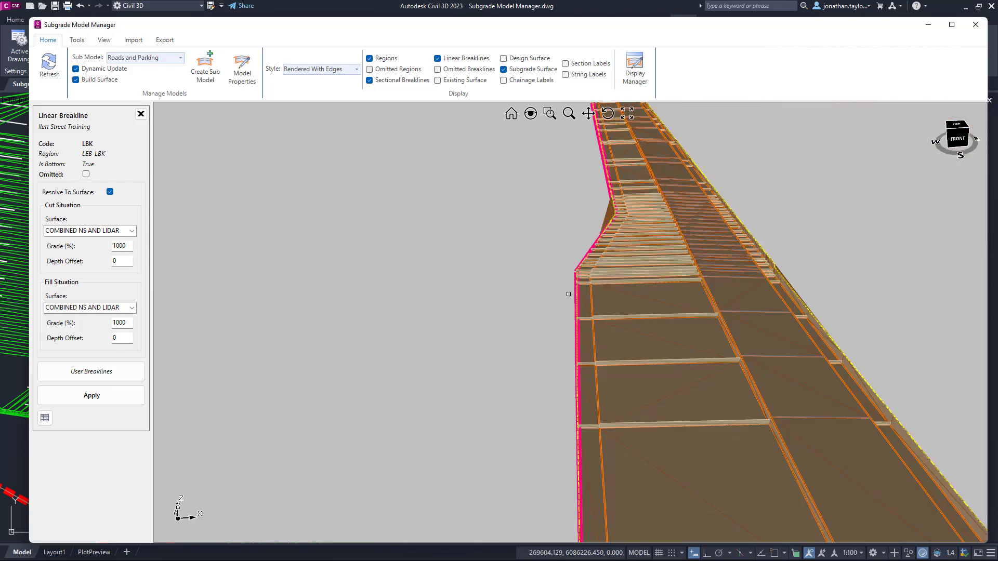
scroll(686, 288, down, 1)
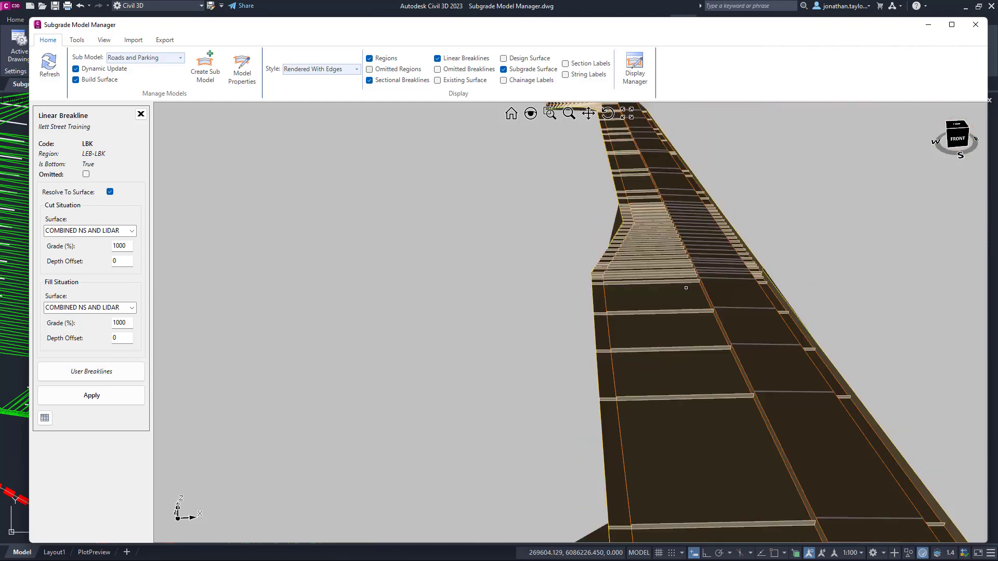
middle_drag(822, 346, 811, 337)
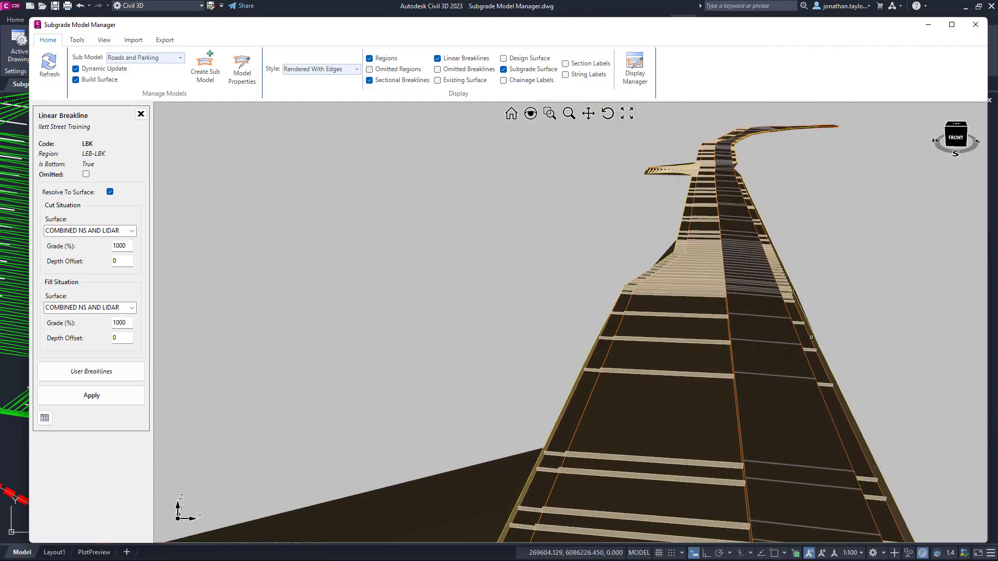
scroll(811, 337, up, 2)
click(799, 320)
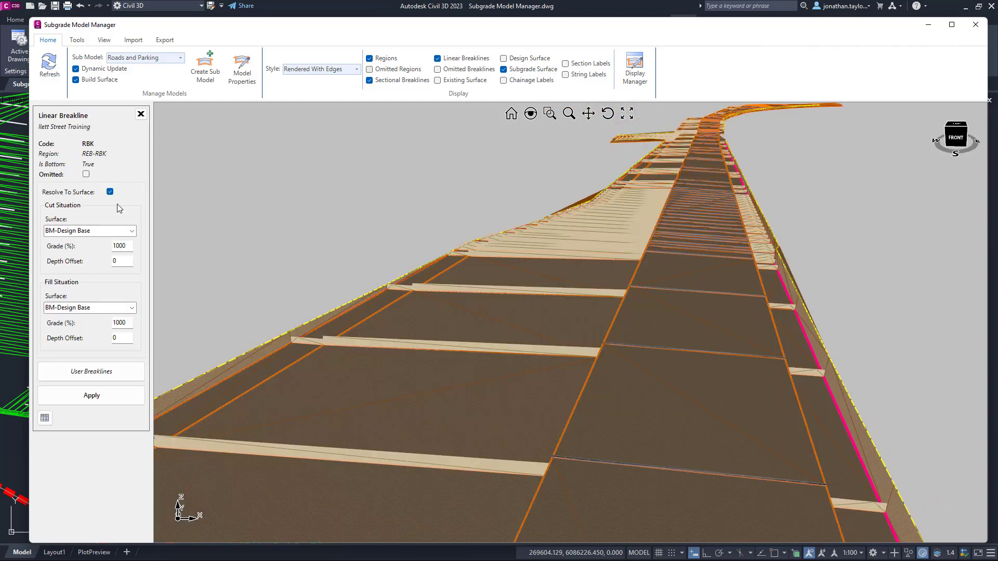
click(132, 231)
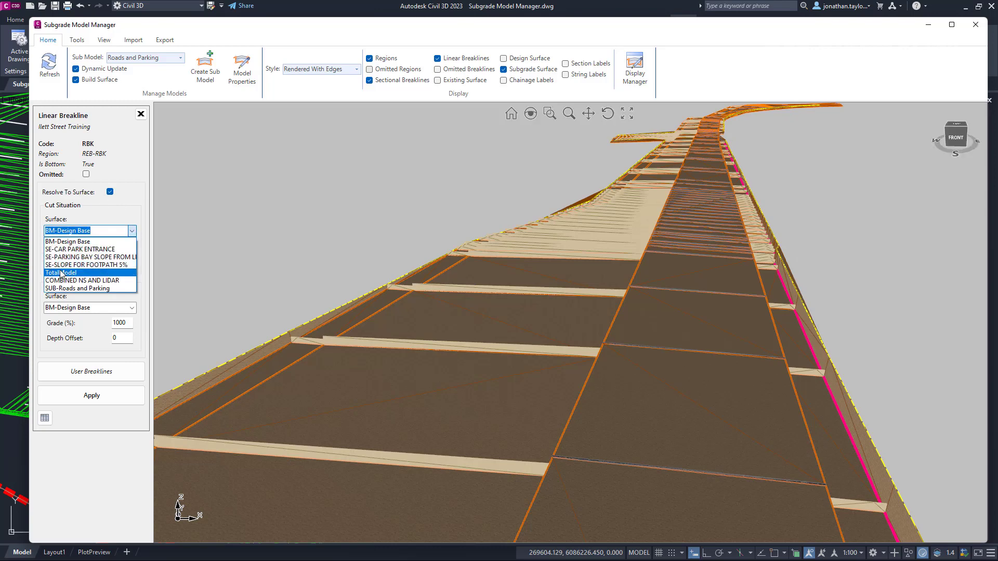
click(61, 280)
click(132, 308)
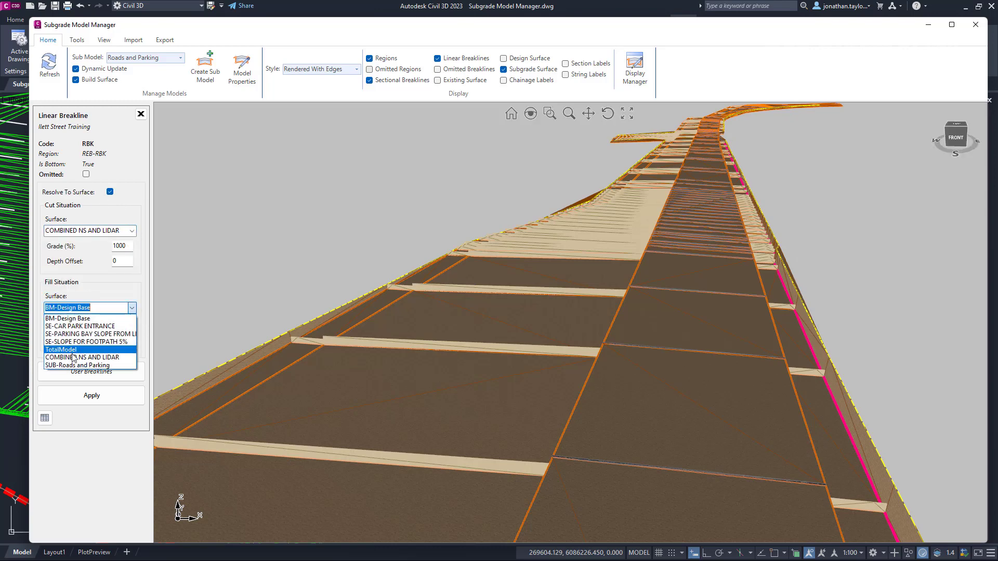
click(73, 358)
click(103, 400)
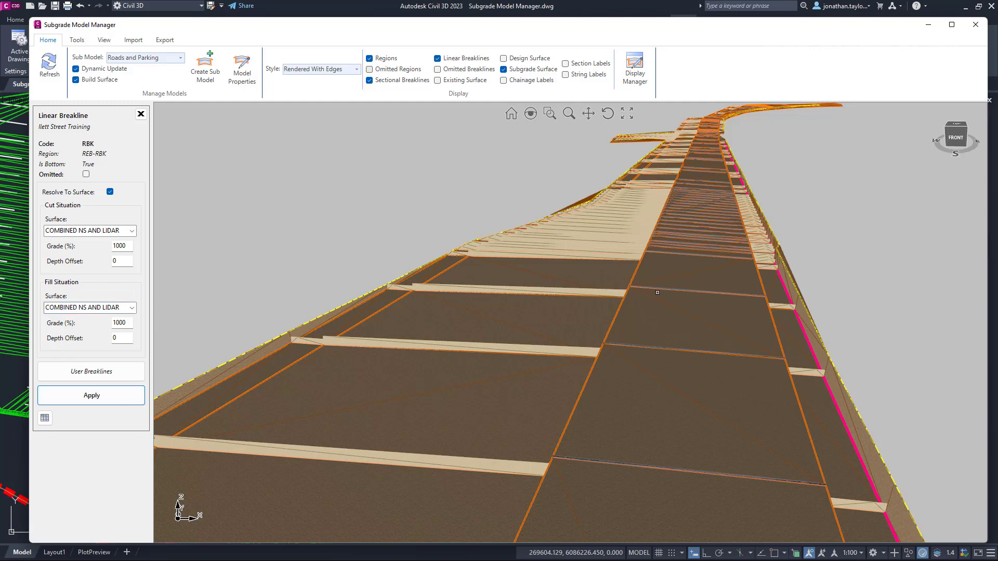
Examine the subgrade surface along both resolved kerb edges of Ilett Street, including around the side road intersection
shift+middle_drag(636, 295, 659, 295)
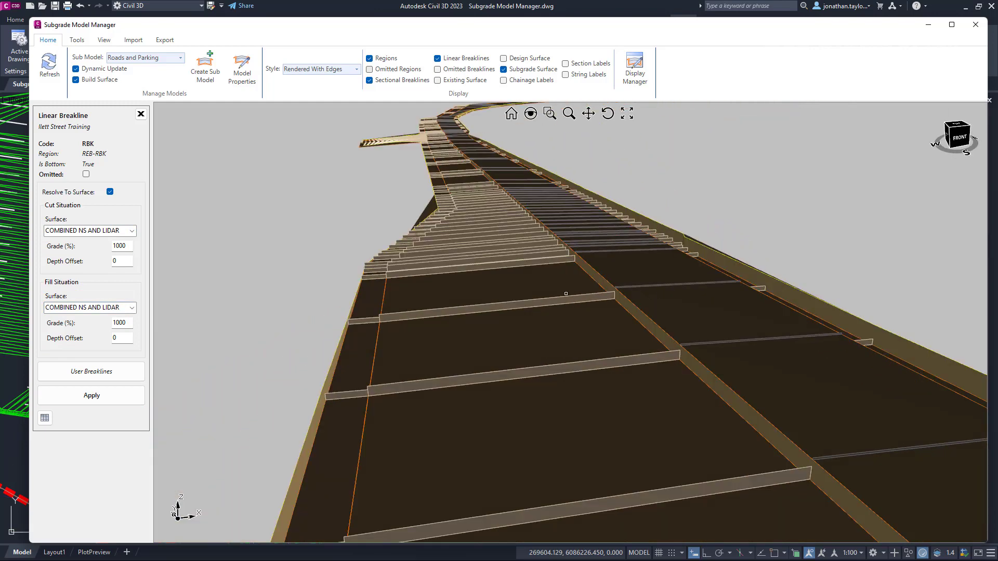
scroll(565, 293, down, 2)
scroll(438, 142, up, 3)
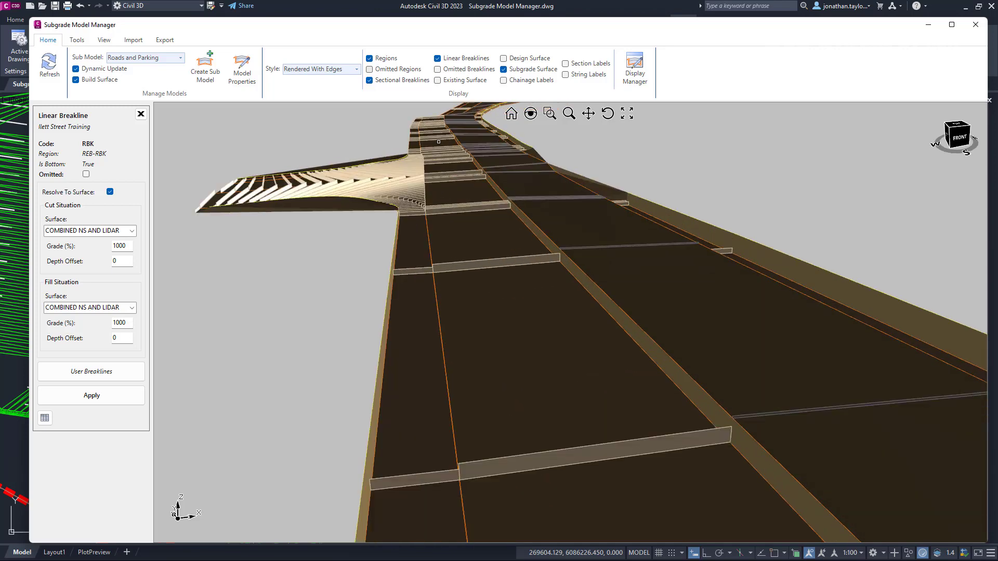
scroll(439, 141, up, 2)
scroll(483, 209, up, 2)
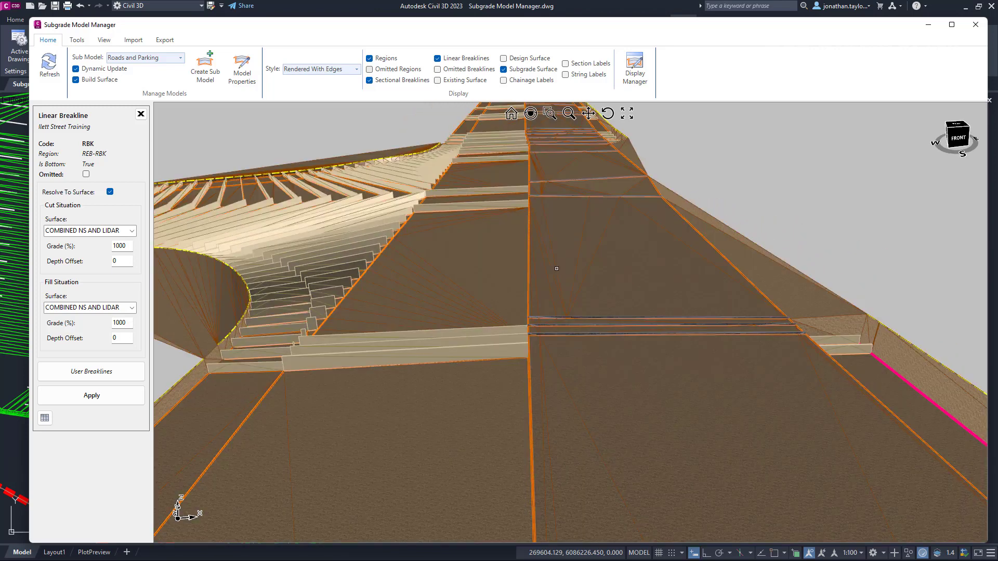
scroll(412, 240, down, 2)
scroll(421, 247, down, 3)
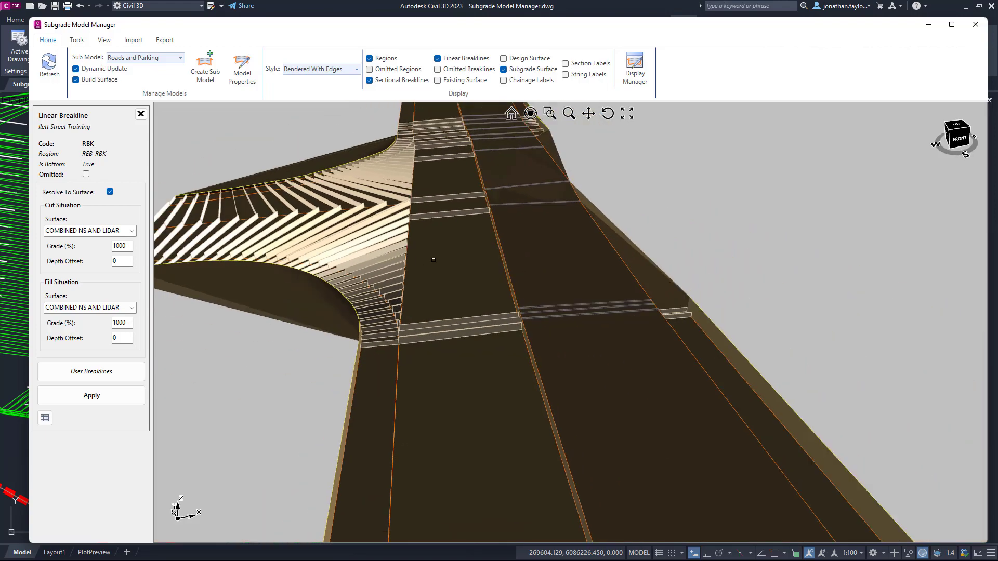
scroll(436, 256, down, 5)
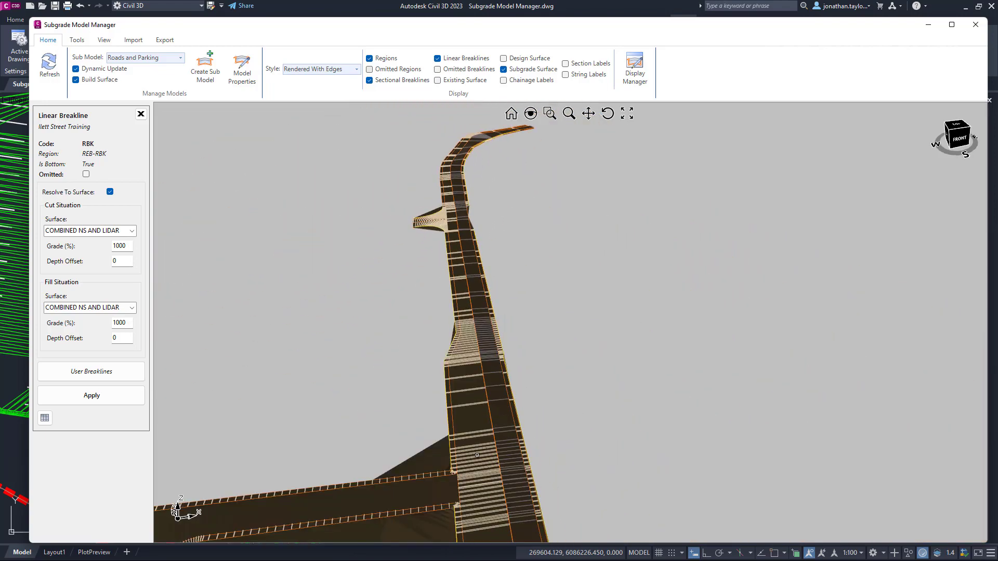
middle_drag(478, 456, 468, 437)
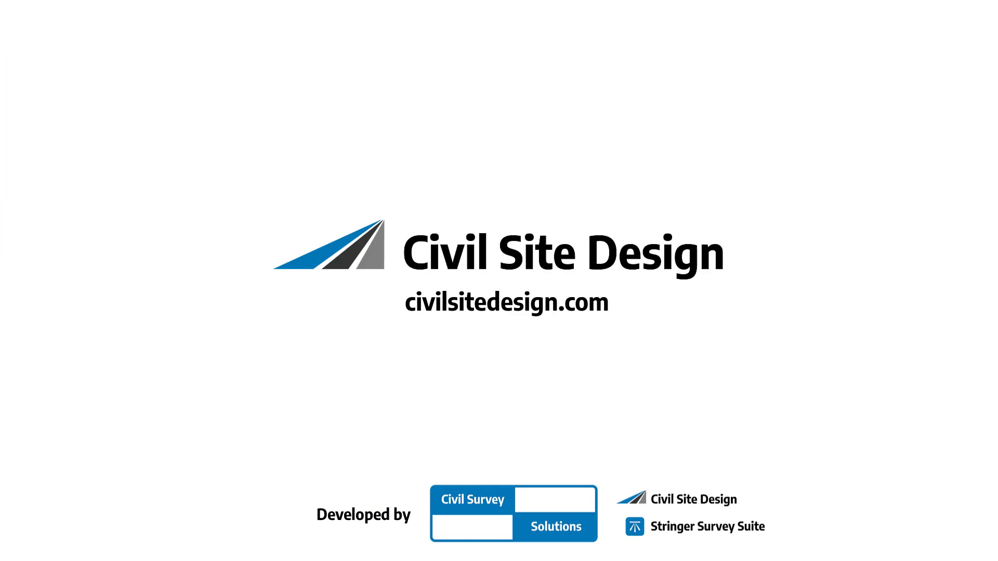